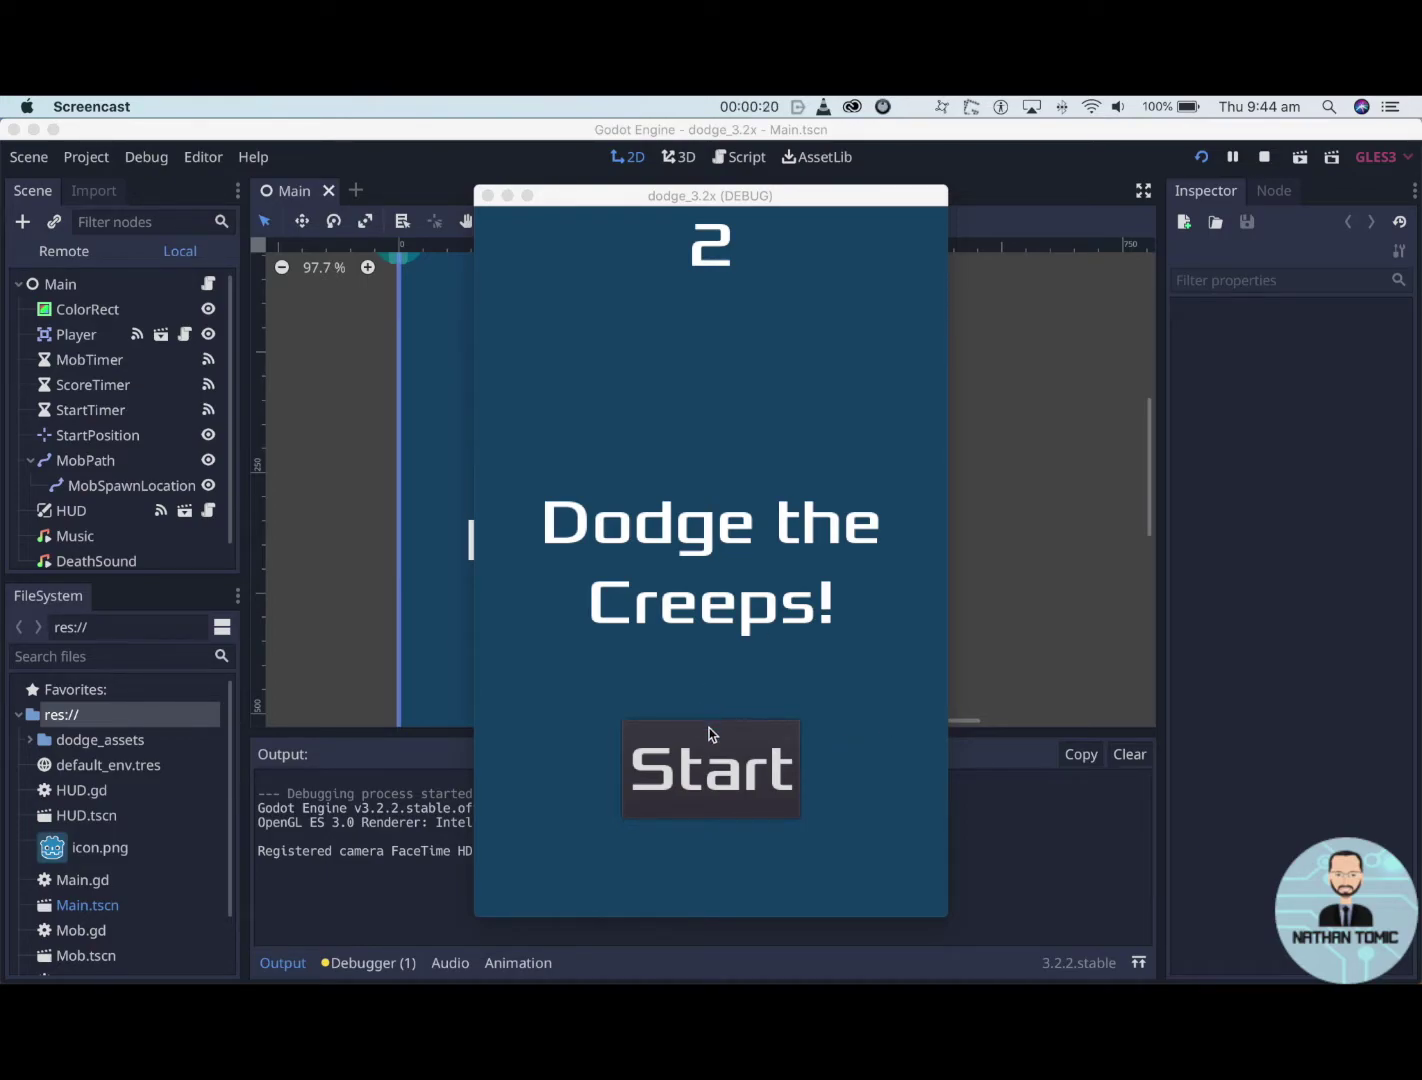
# - Play a round of Dodge the Creeps in the game window until Game Over
pyautogui.click(725, 762)
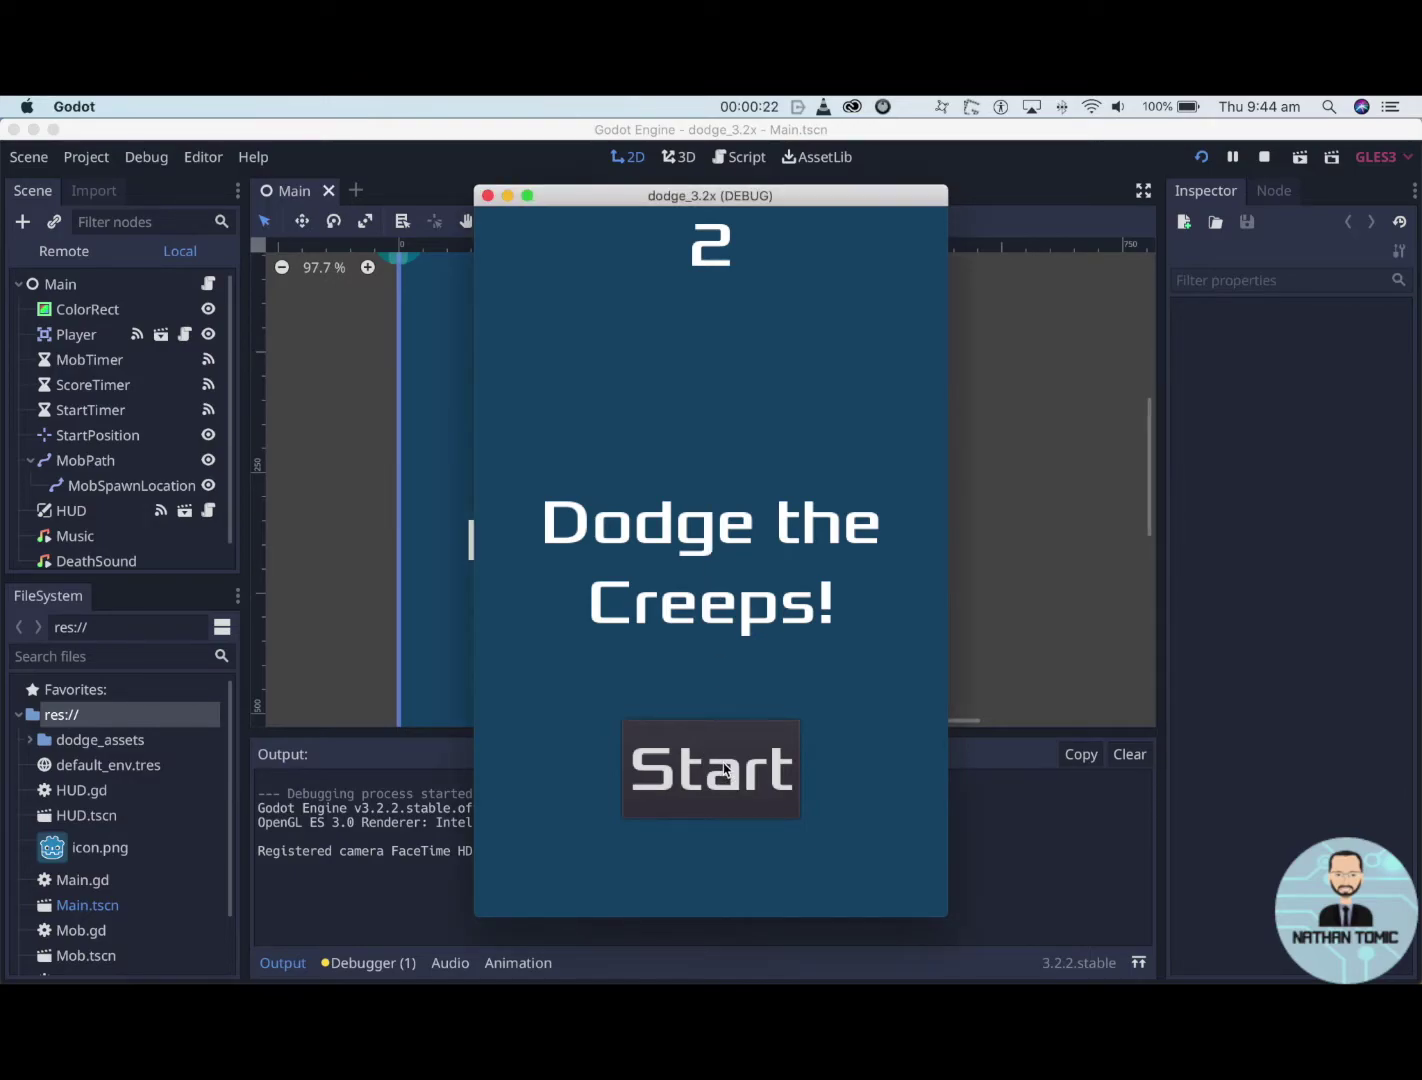
pyautogui.click(711, 762)
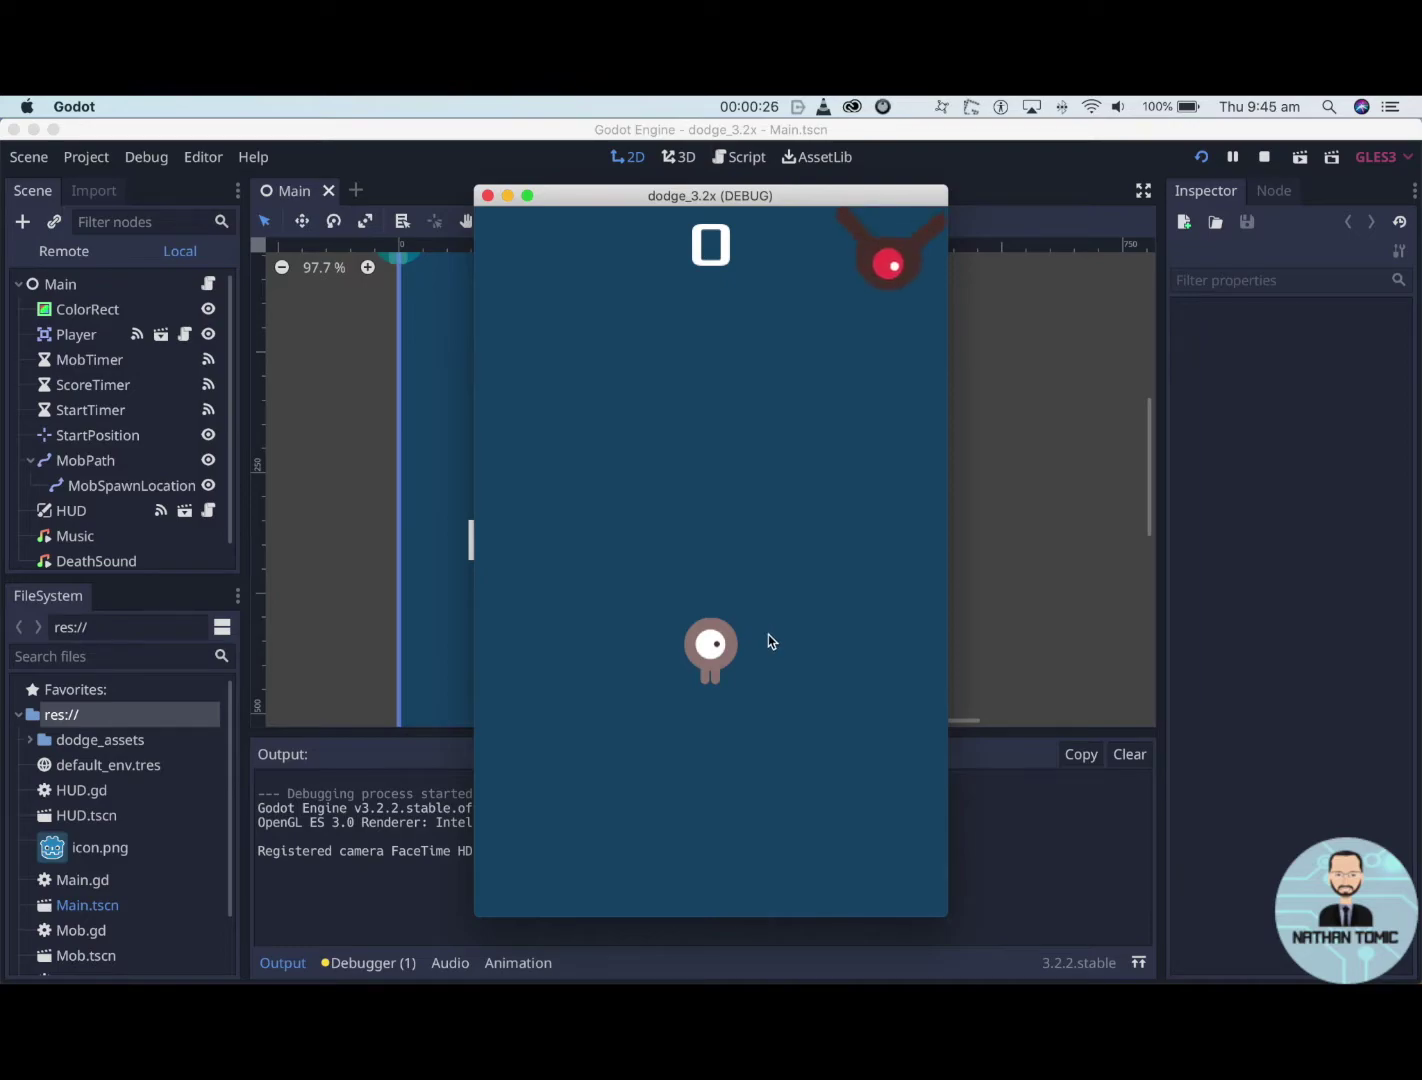
pyautogui.press('Right')
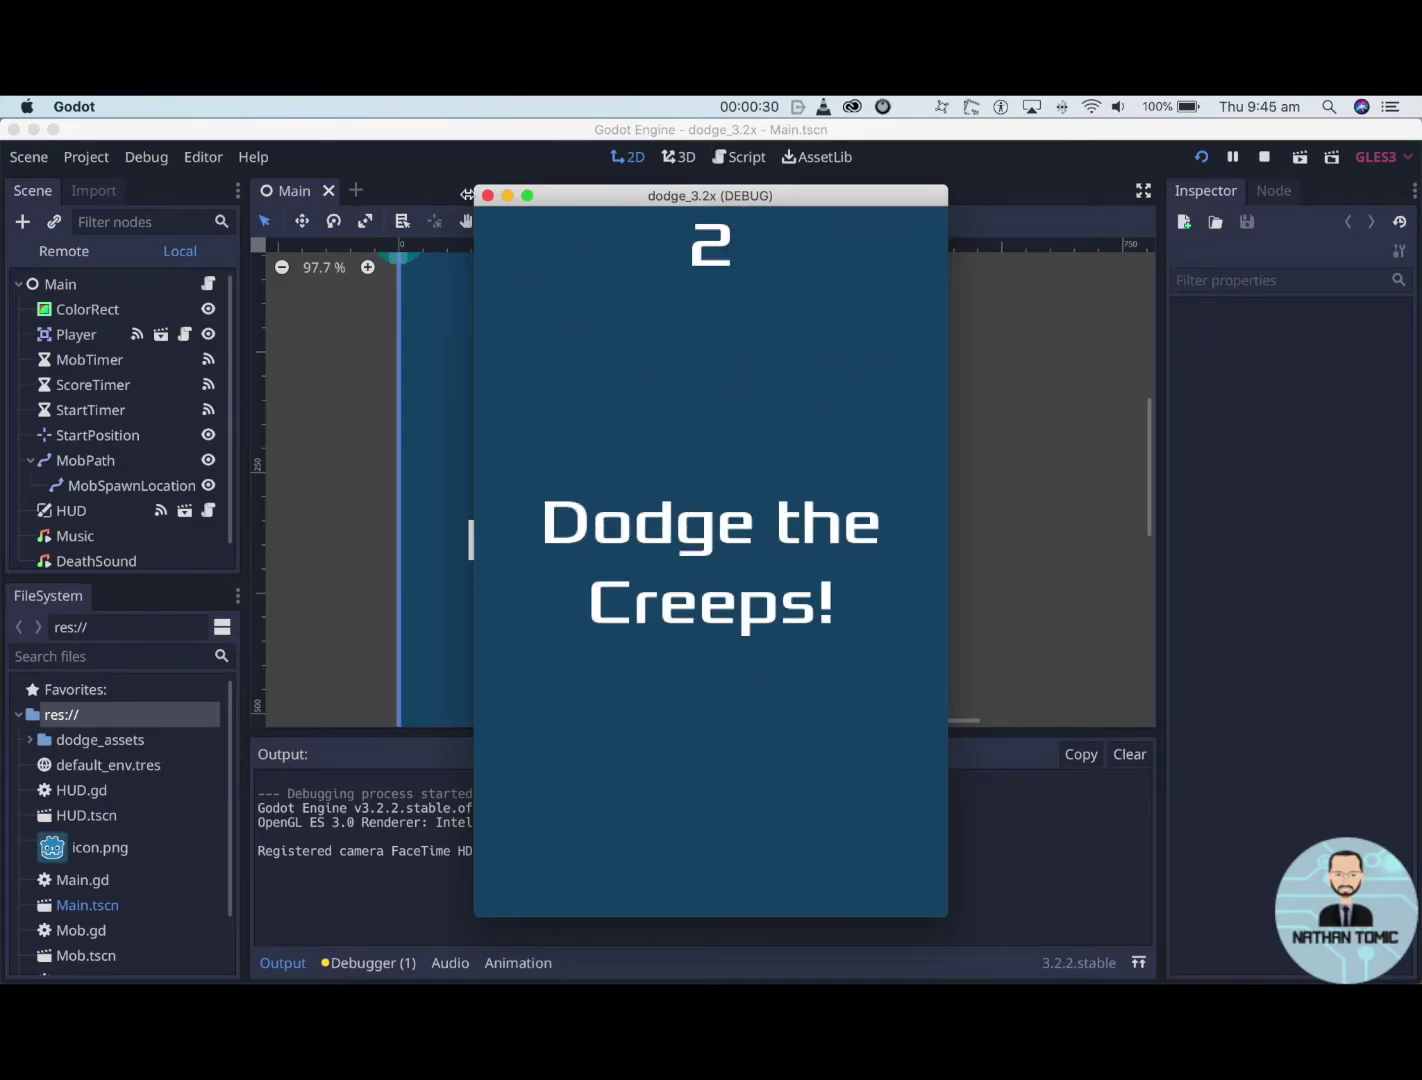
# - Stop the running test game and return to the Main scene in the editor
pyautogui.click(488, 196)
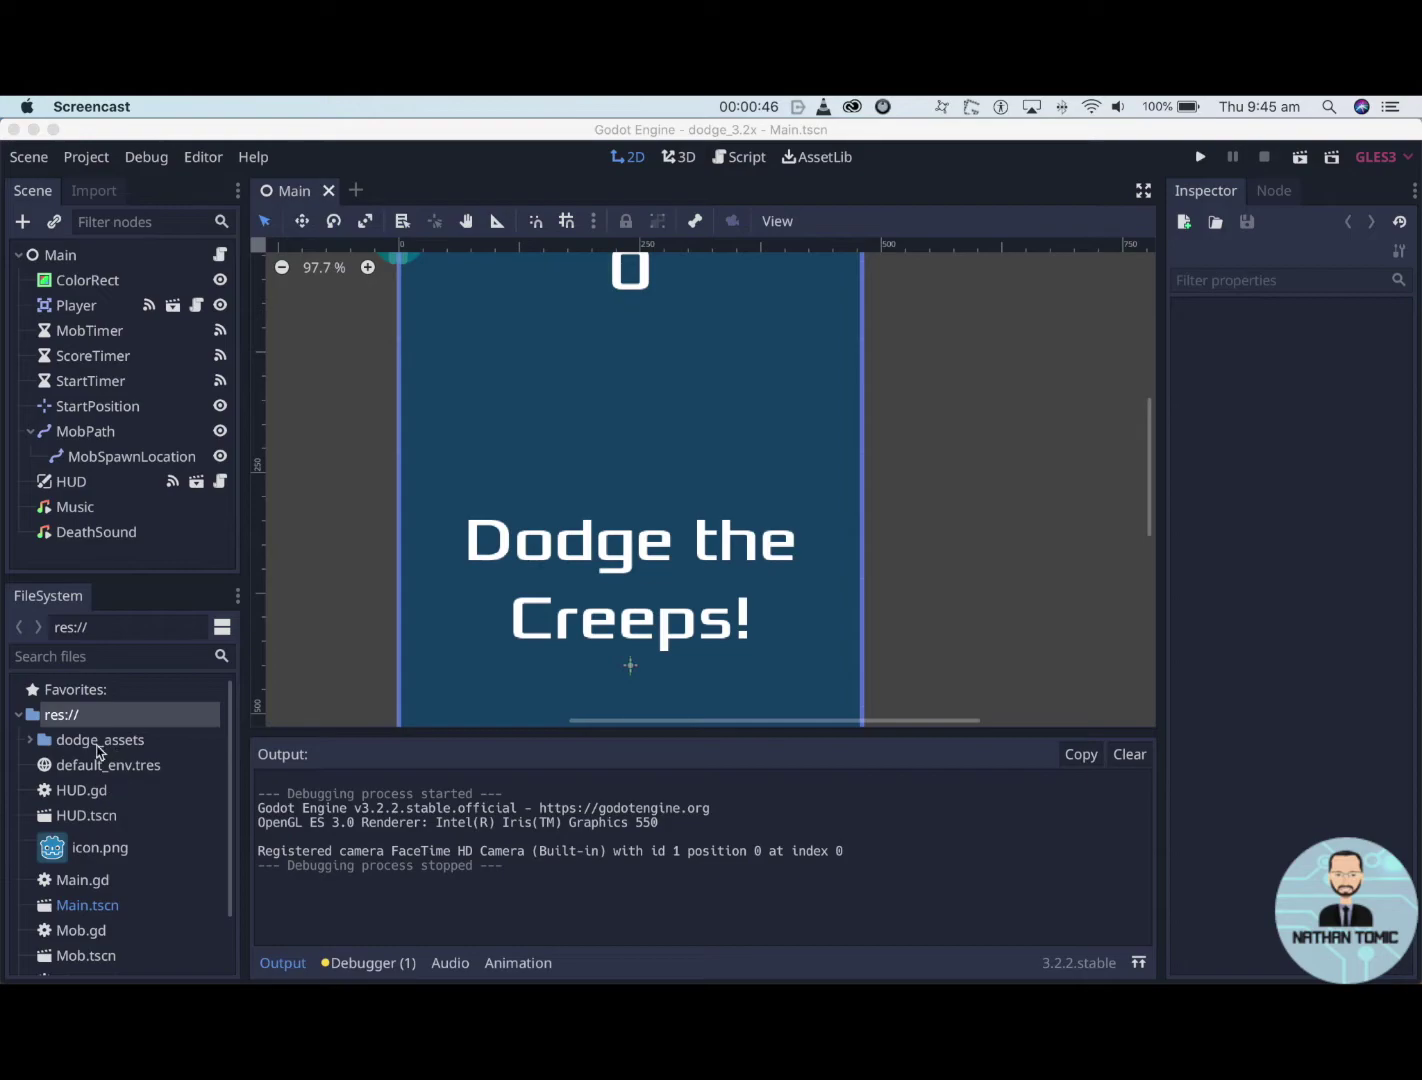
pyautogui.scroll(-3, 78, 780)
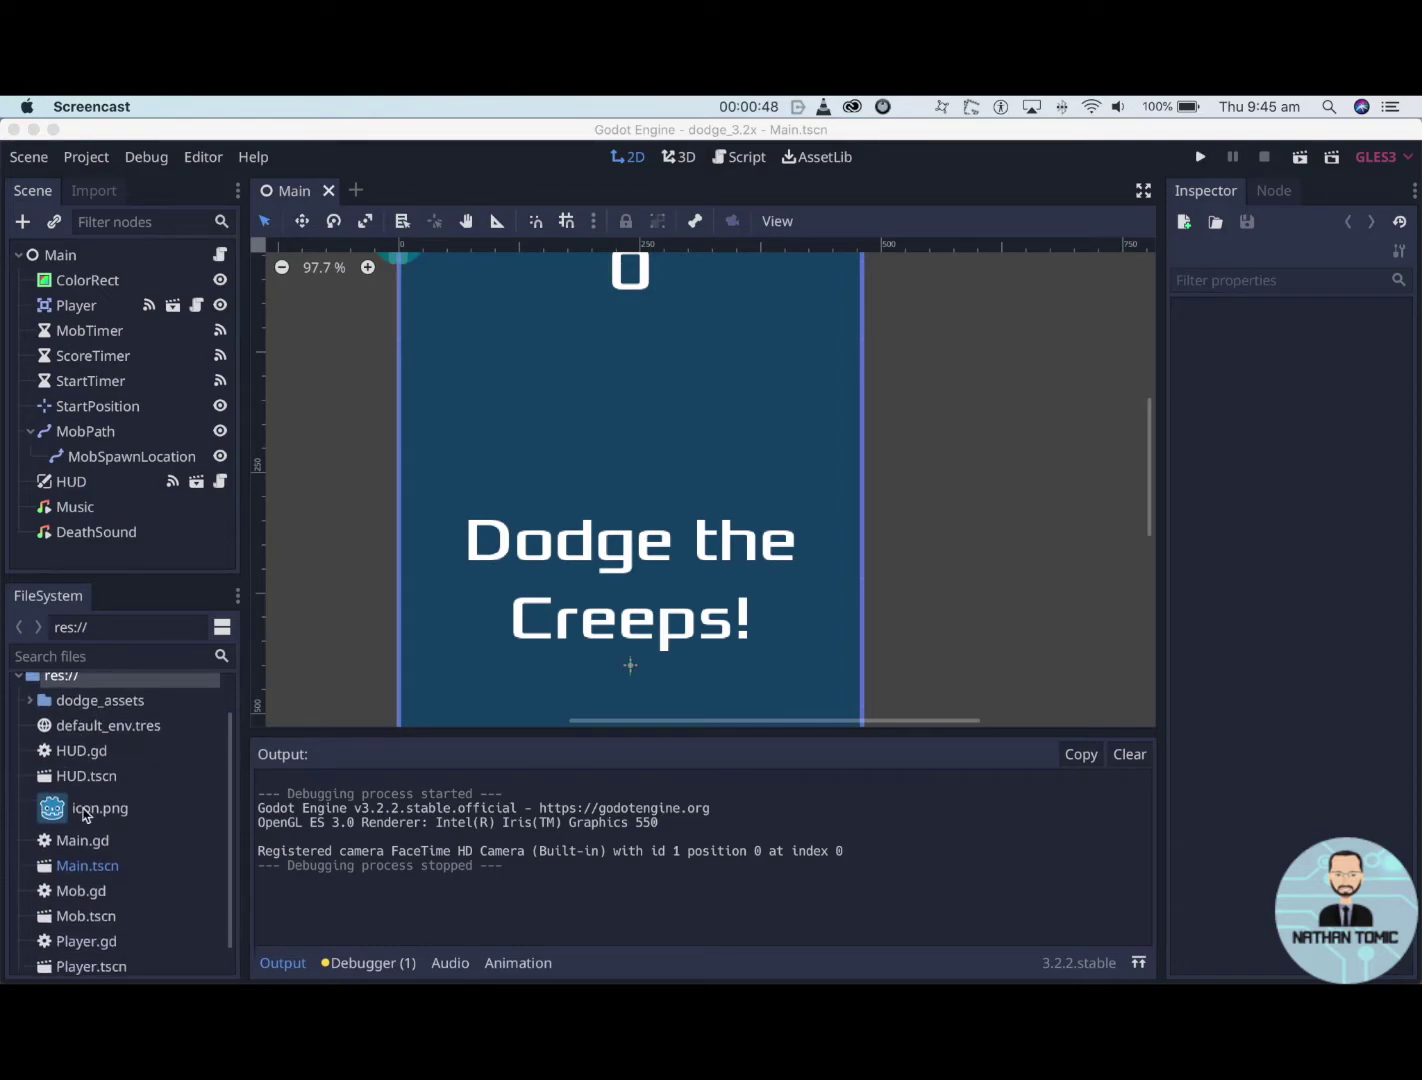
pyautogui.scroll(3, 84, 816)
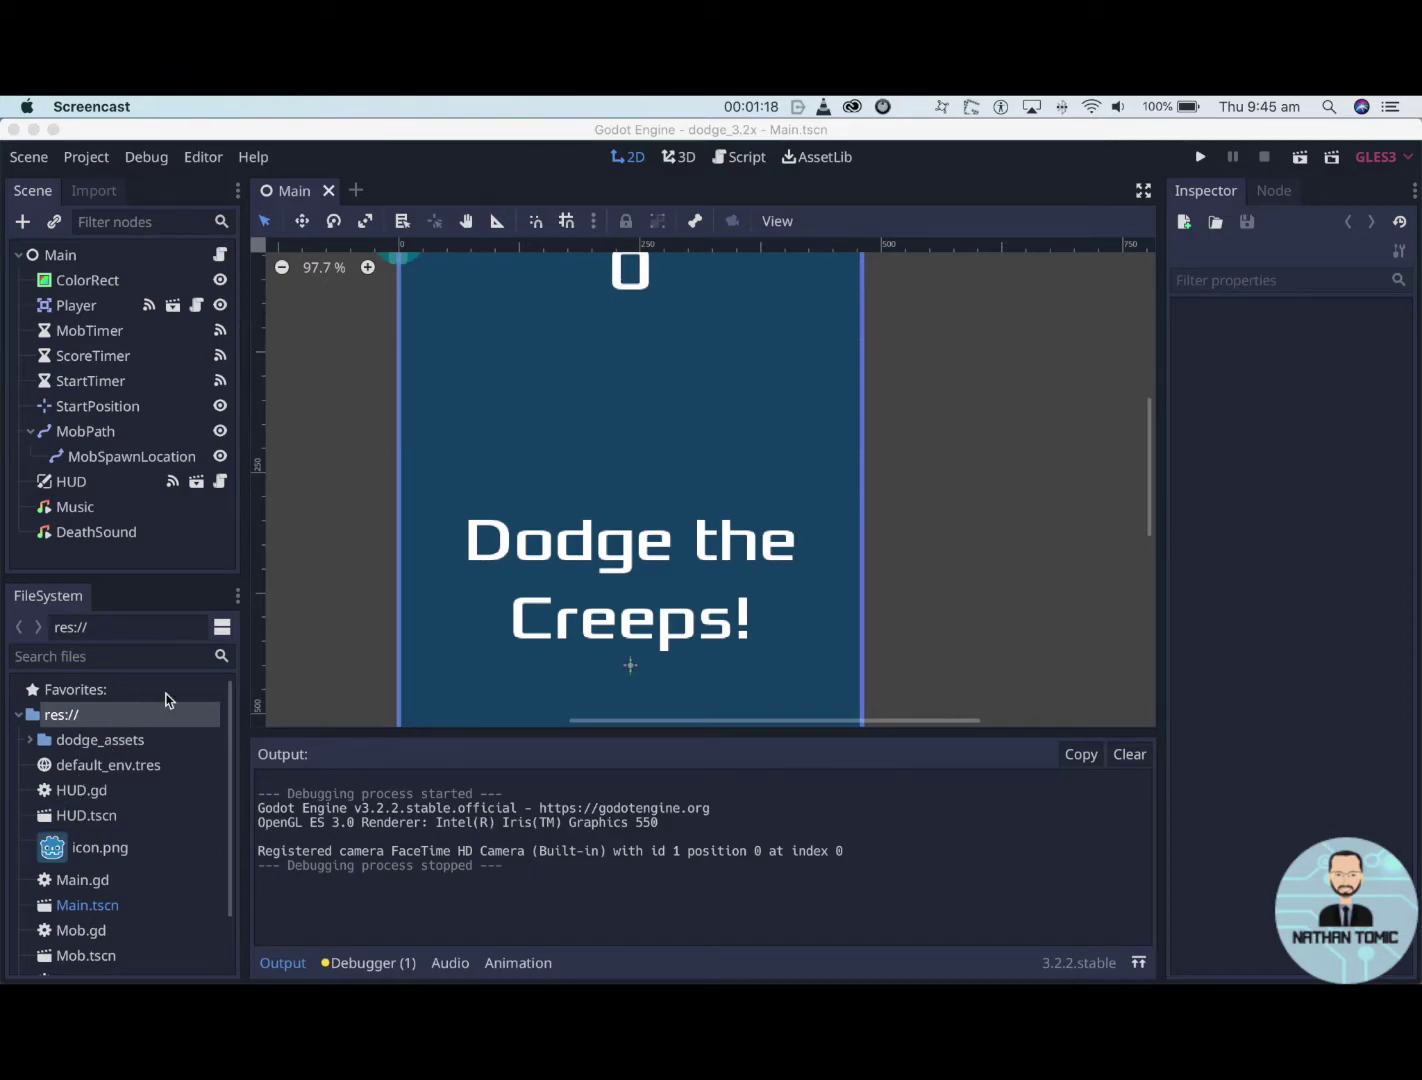
# - Open the project's res:// folder in Finder via Open in File Manager
pyautogui.rightClick(70, 723)
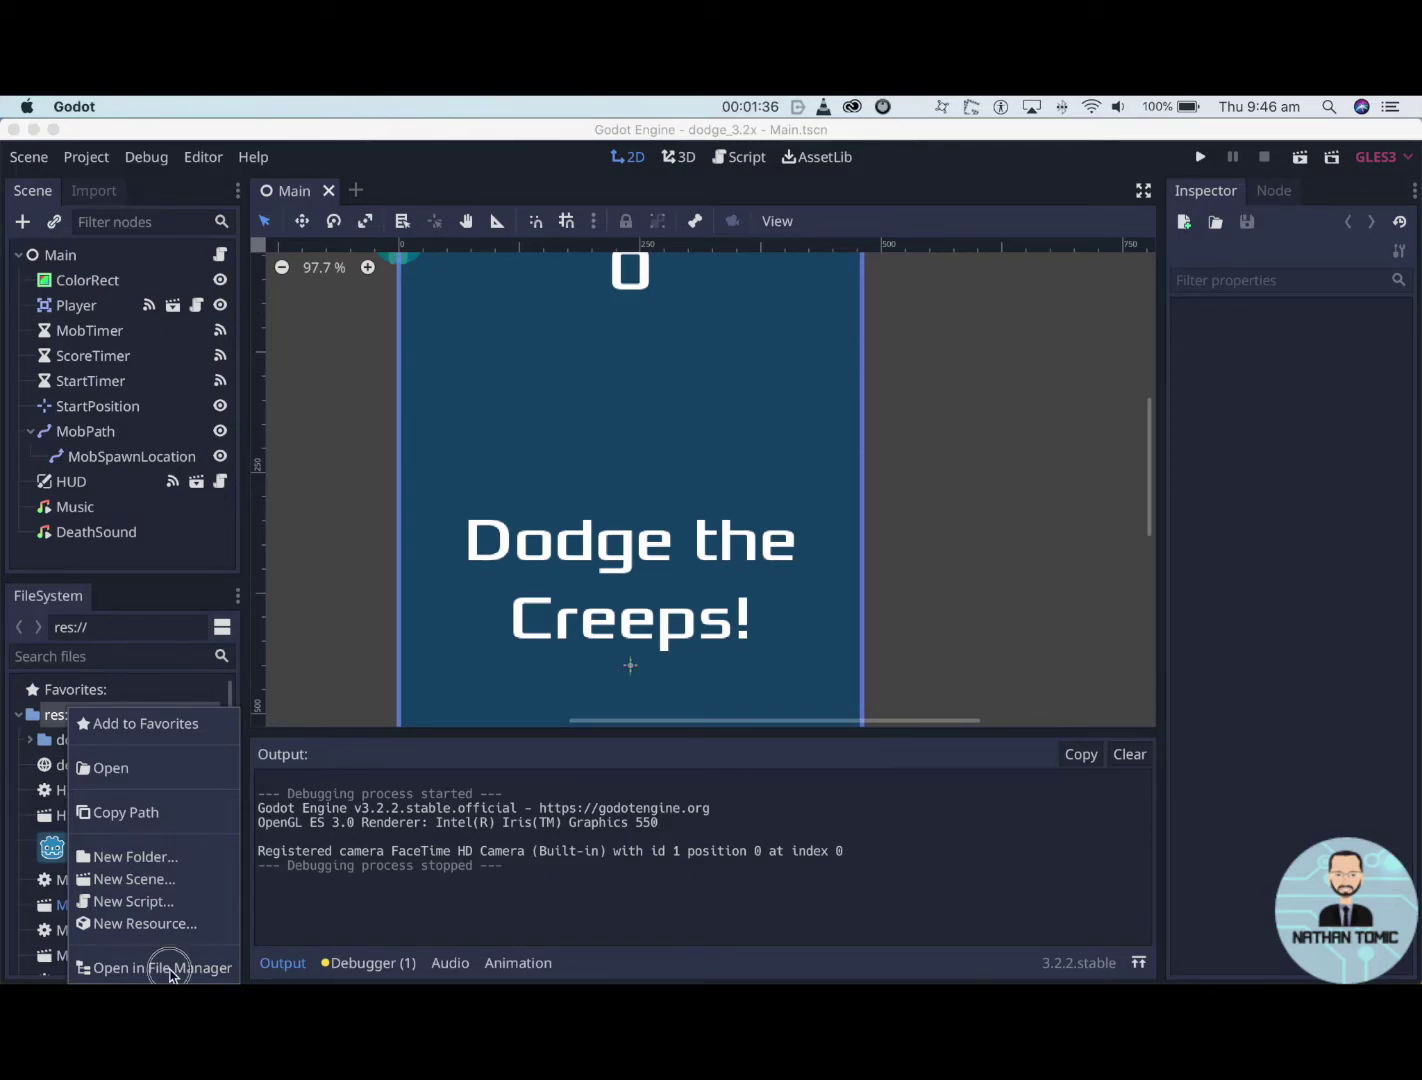
pyautogui.click(119, 967)
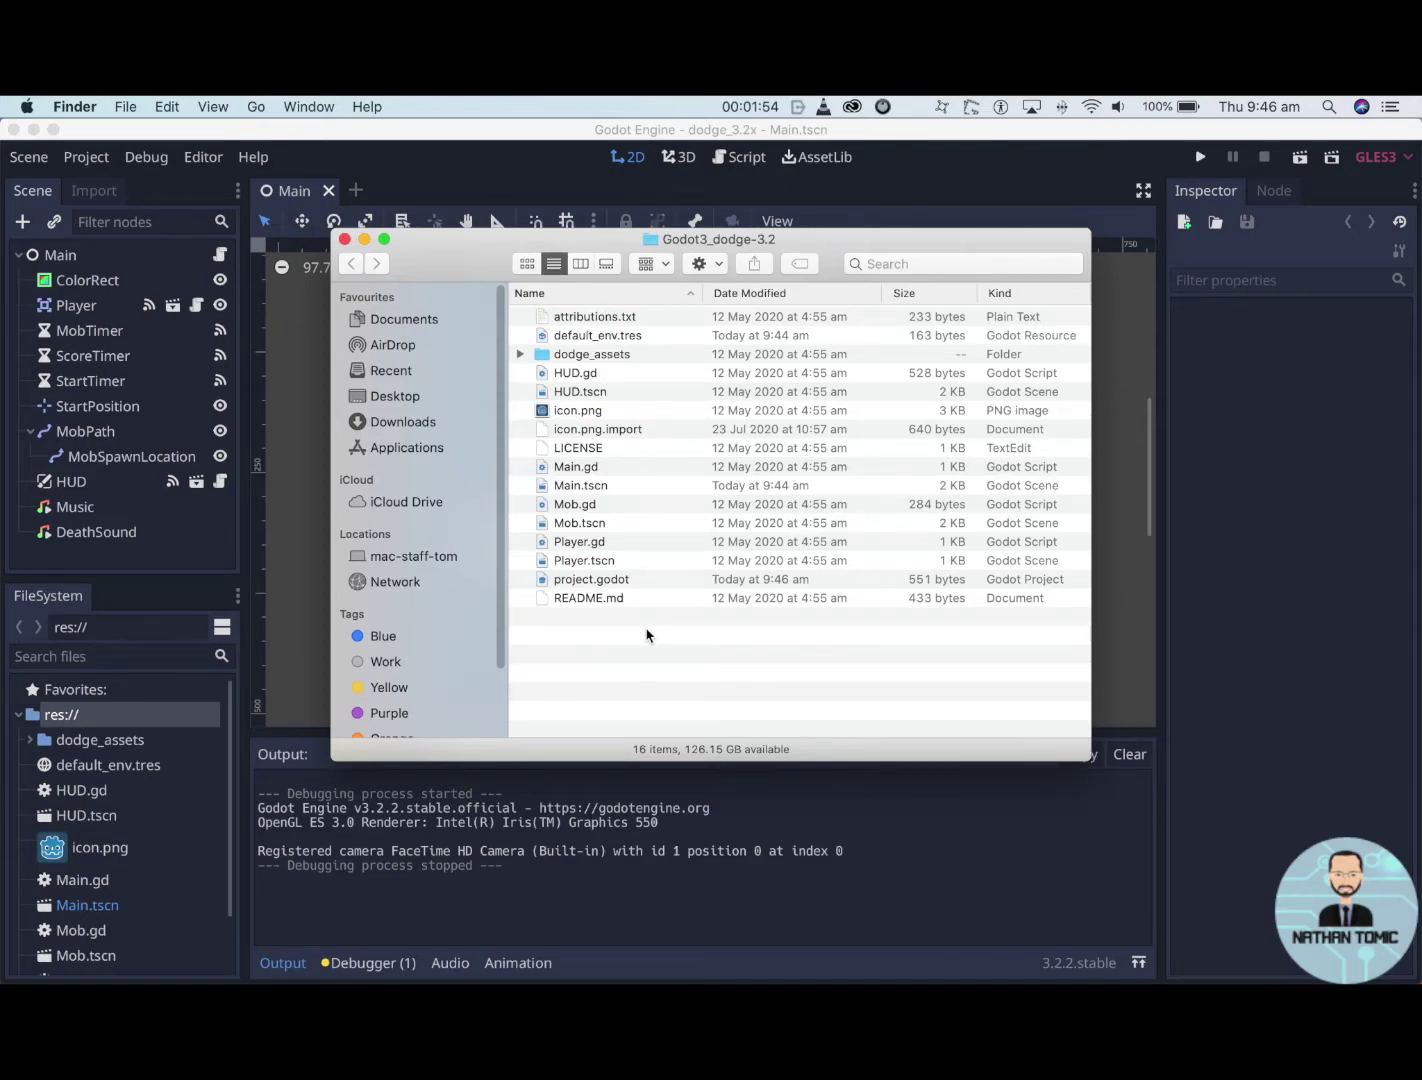
# - Select all 16 project files and compress them into a 1.9 MB Archive.zip
pyautogui.moveTo(646, 635); pyautogui.dragTo(546, 320)
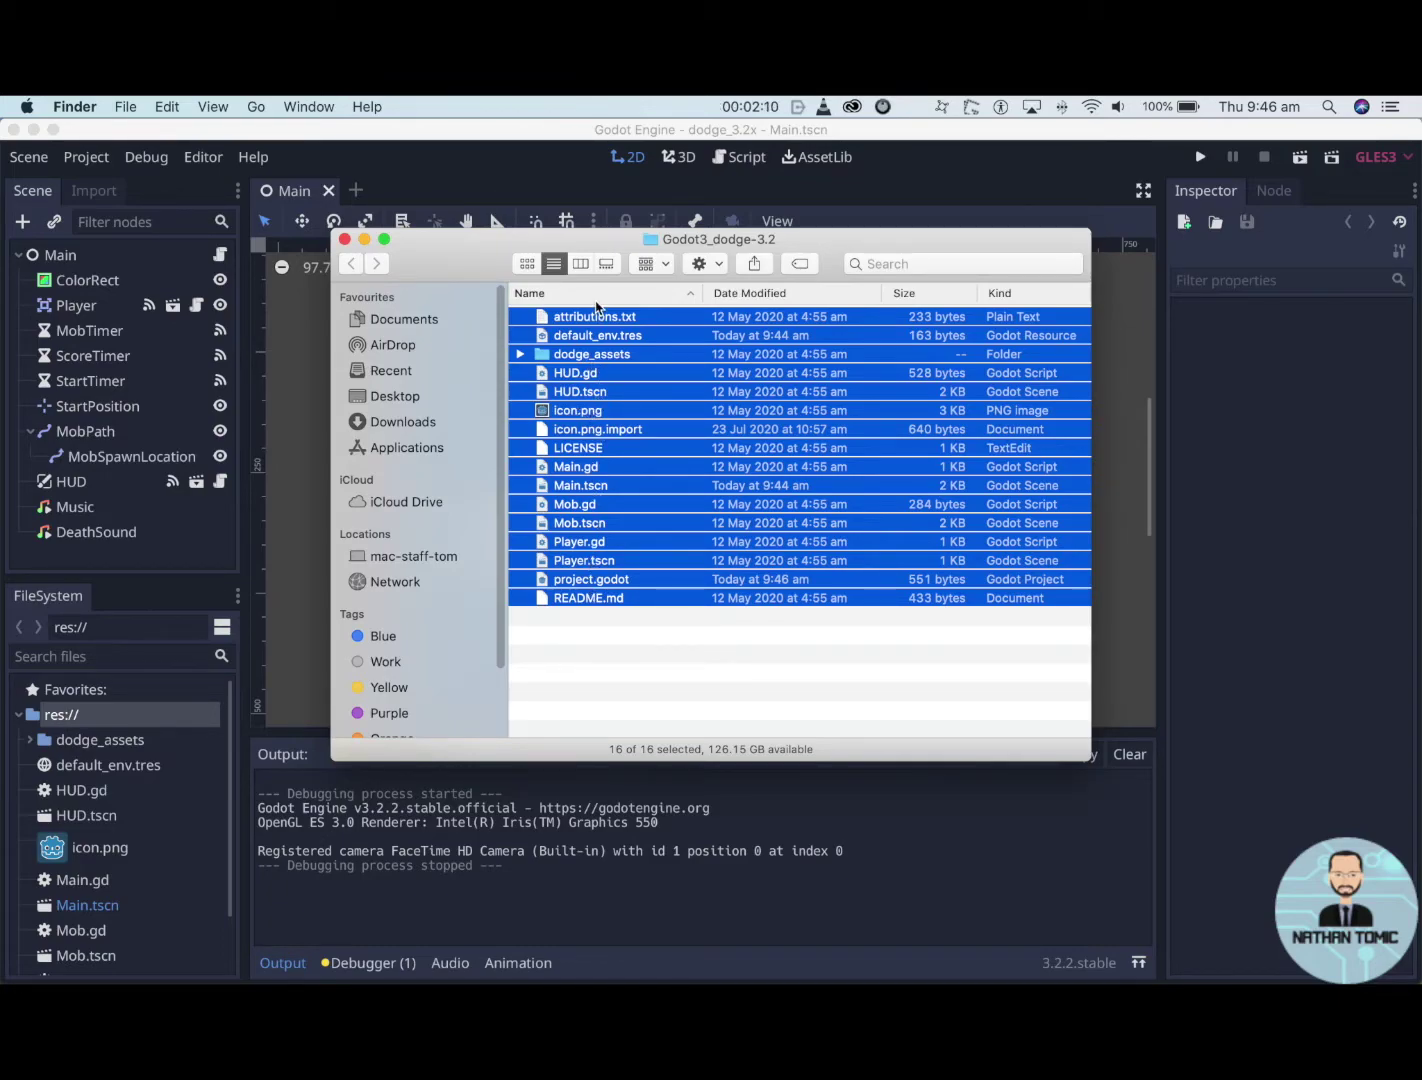
pyautogui.rightClick(617, 455)
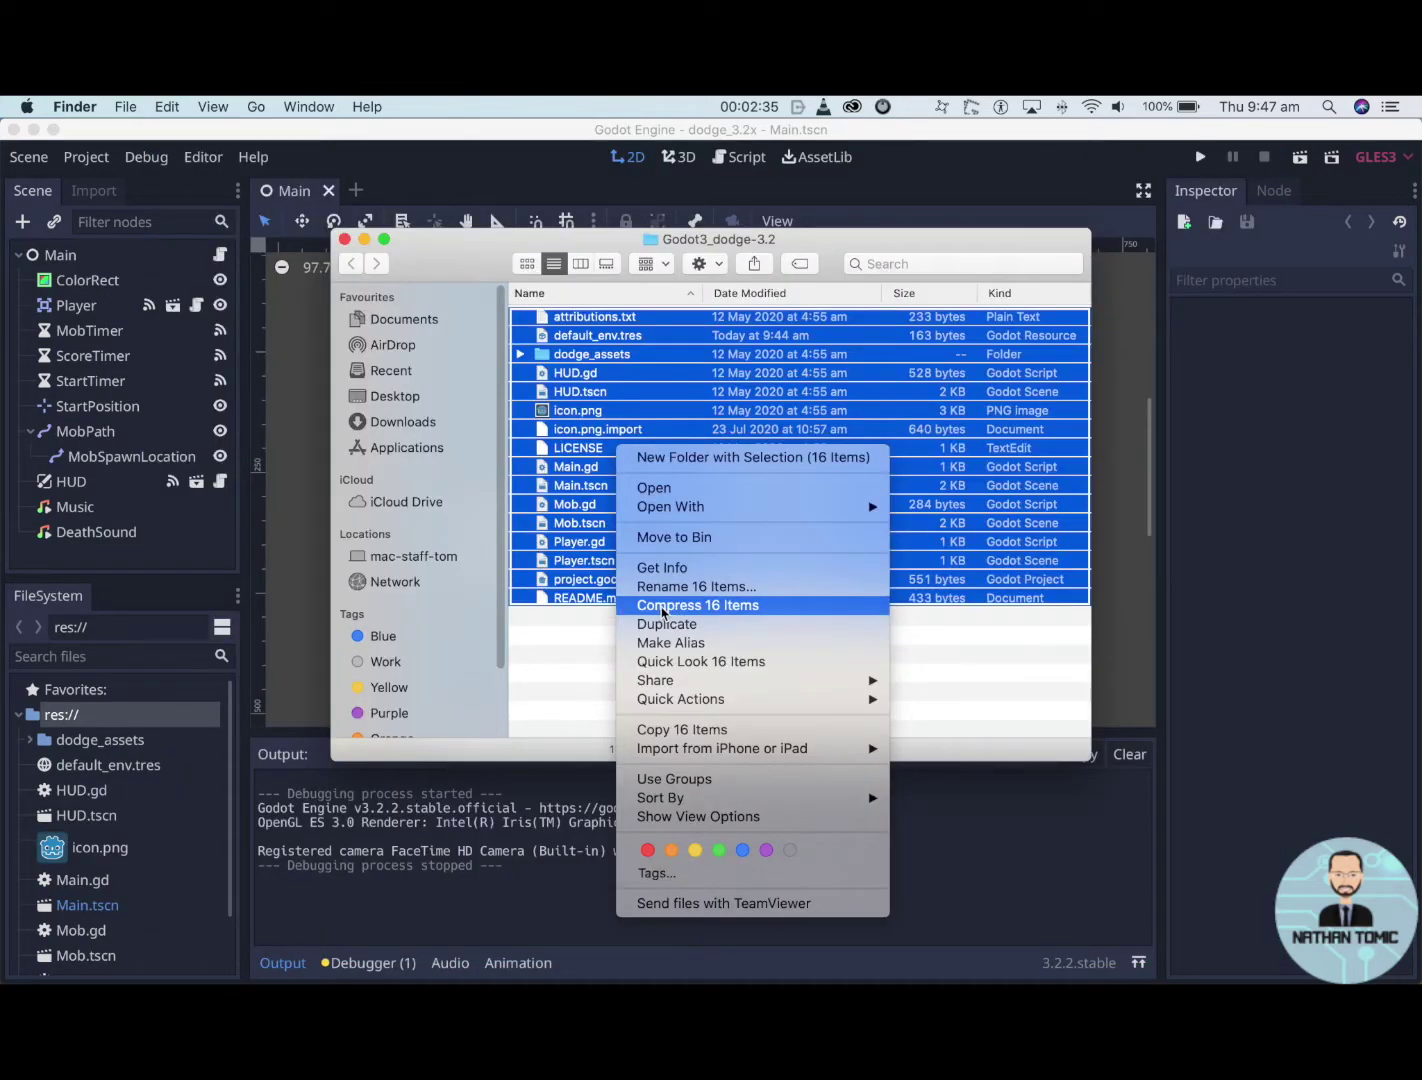
pyautogui.click(662, 605)
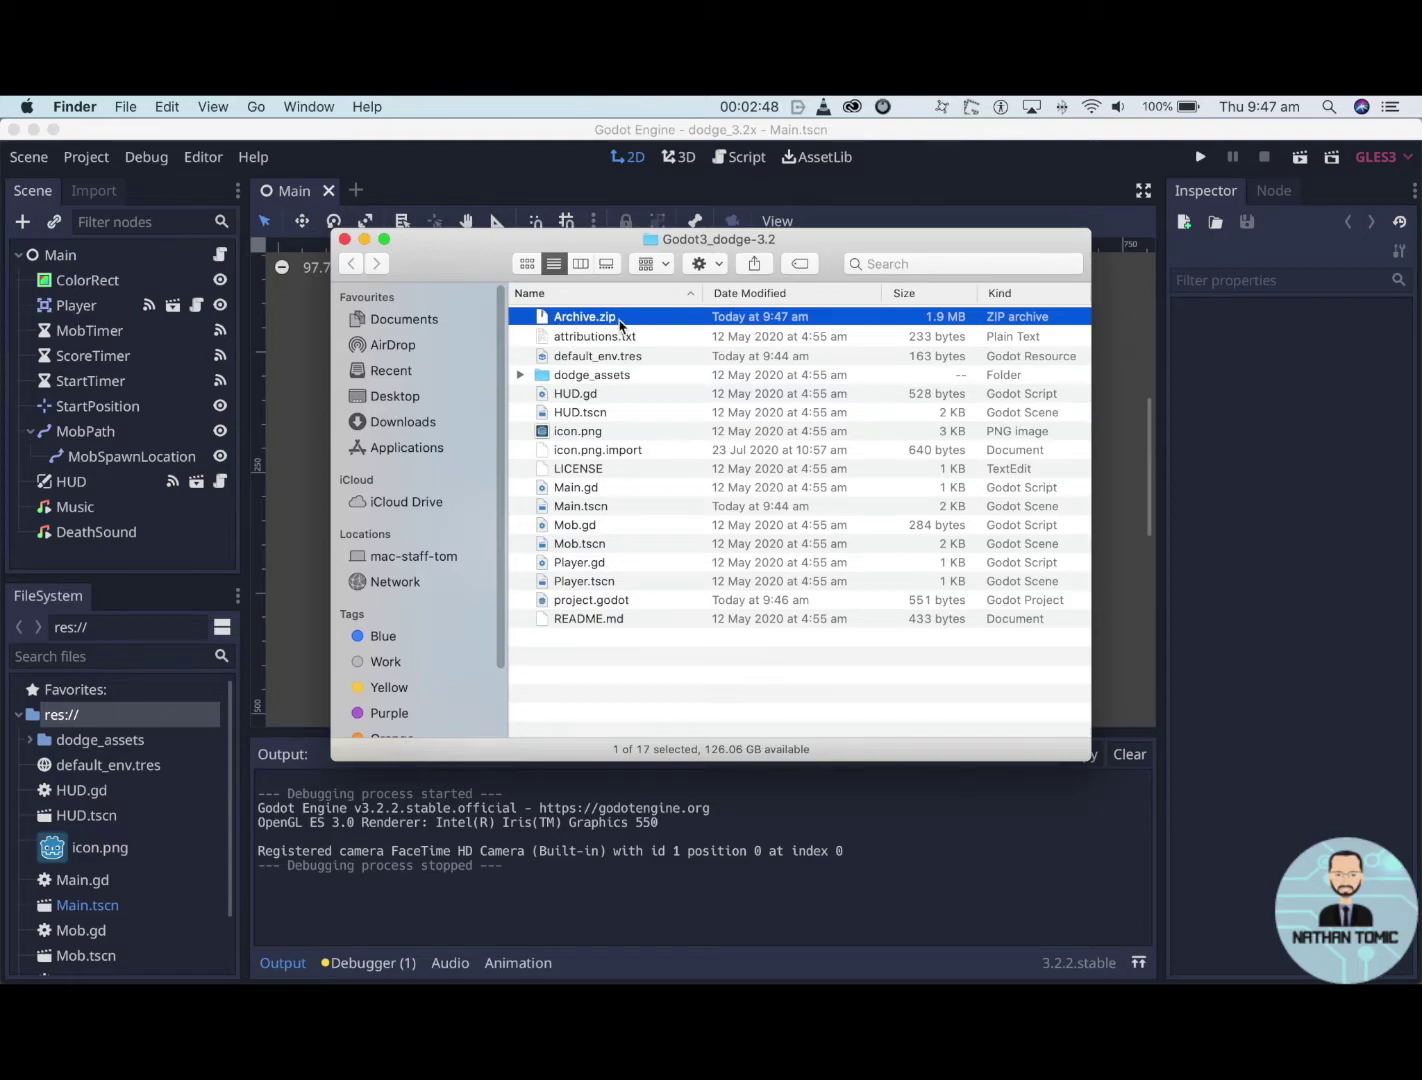
# - Rename Archive.zip to the student's name followed by 'dodge the creepers'
pyautogui.click(585, 317)
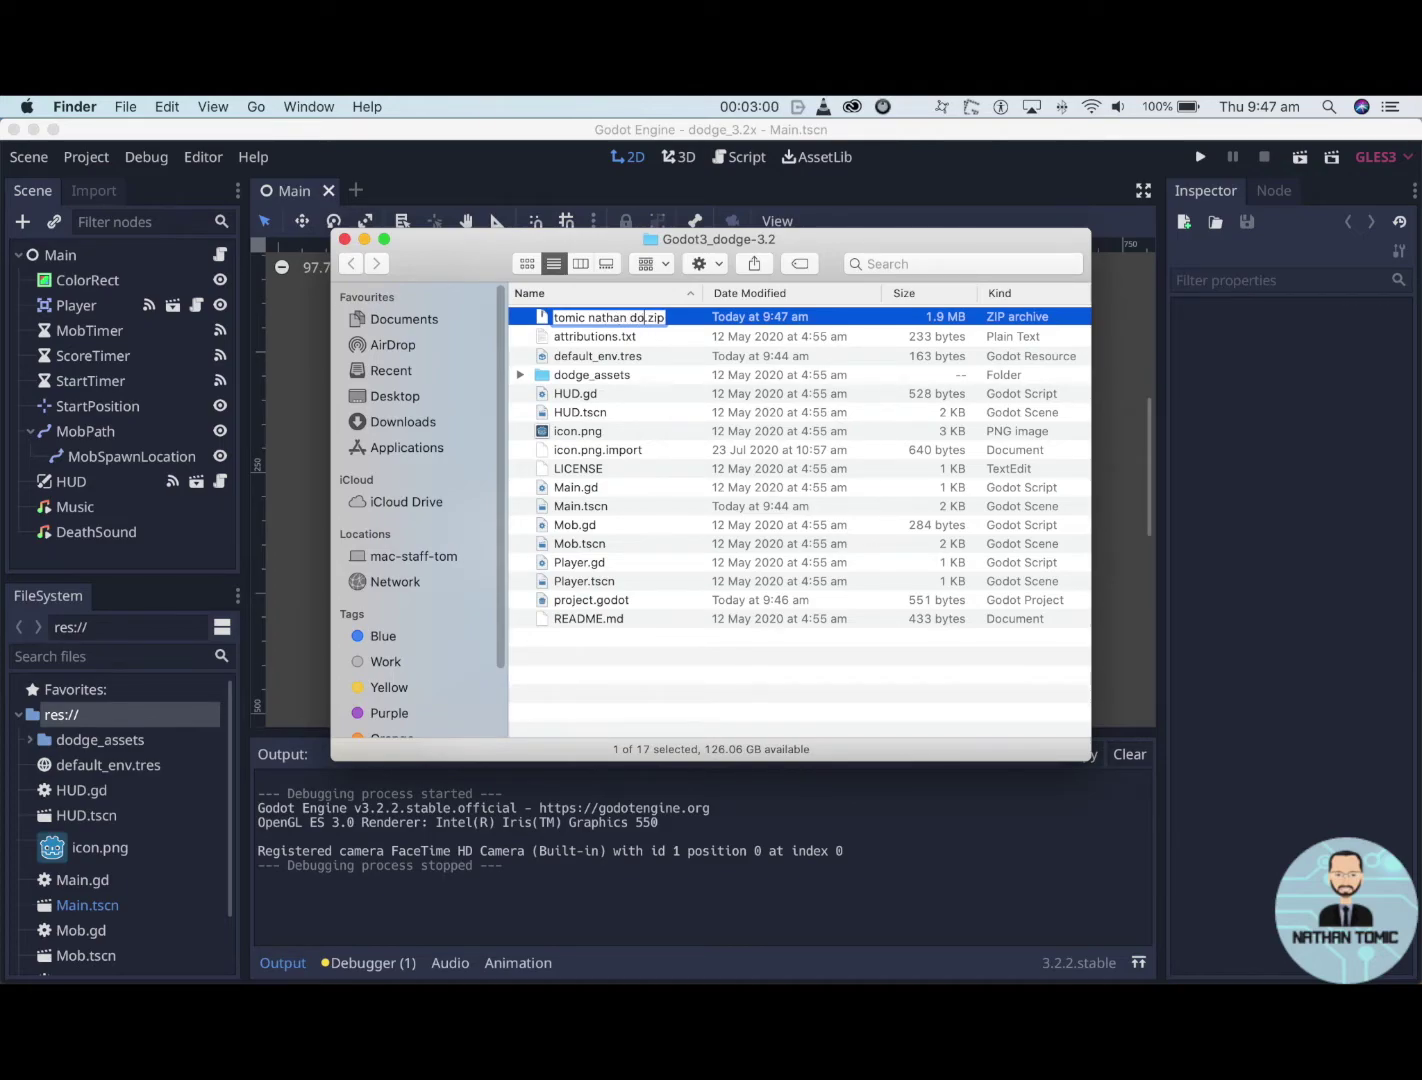
pyautogui.write('dge the cree')
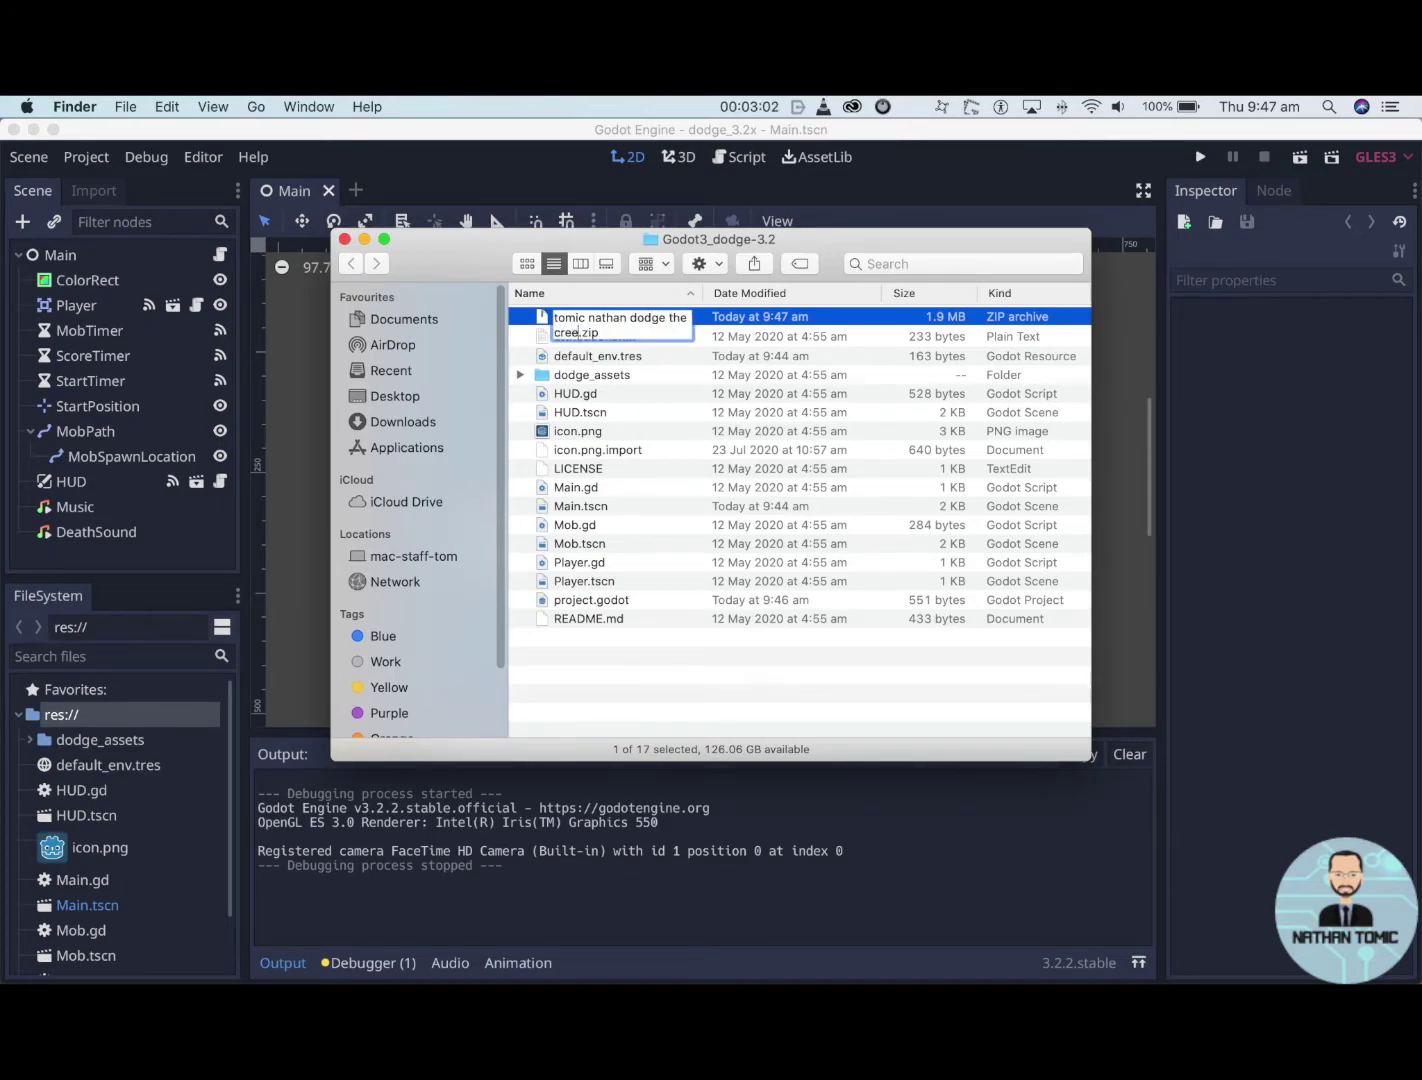
pyautogui.write('pers')
# - Confirm and recheck the zip's new name, then bring the Godot editor to the front
pyautogui.click(660, 393)
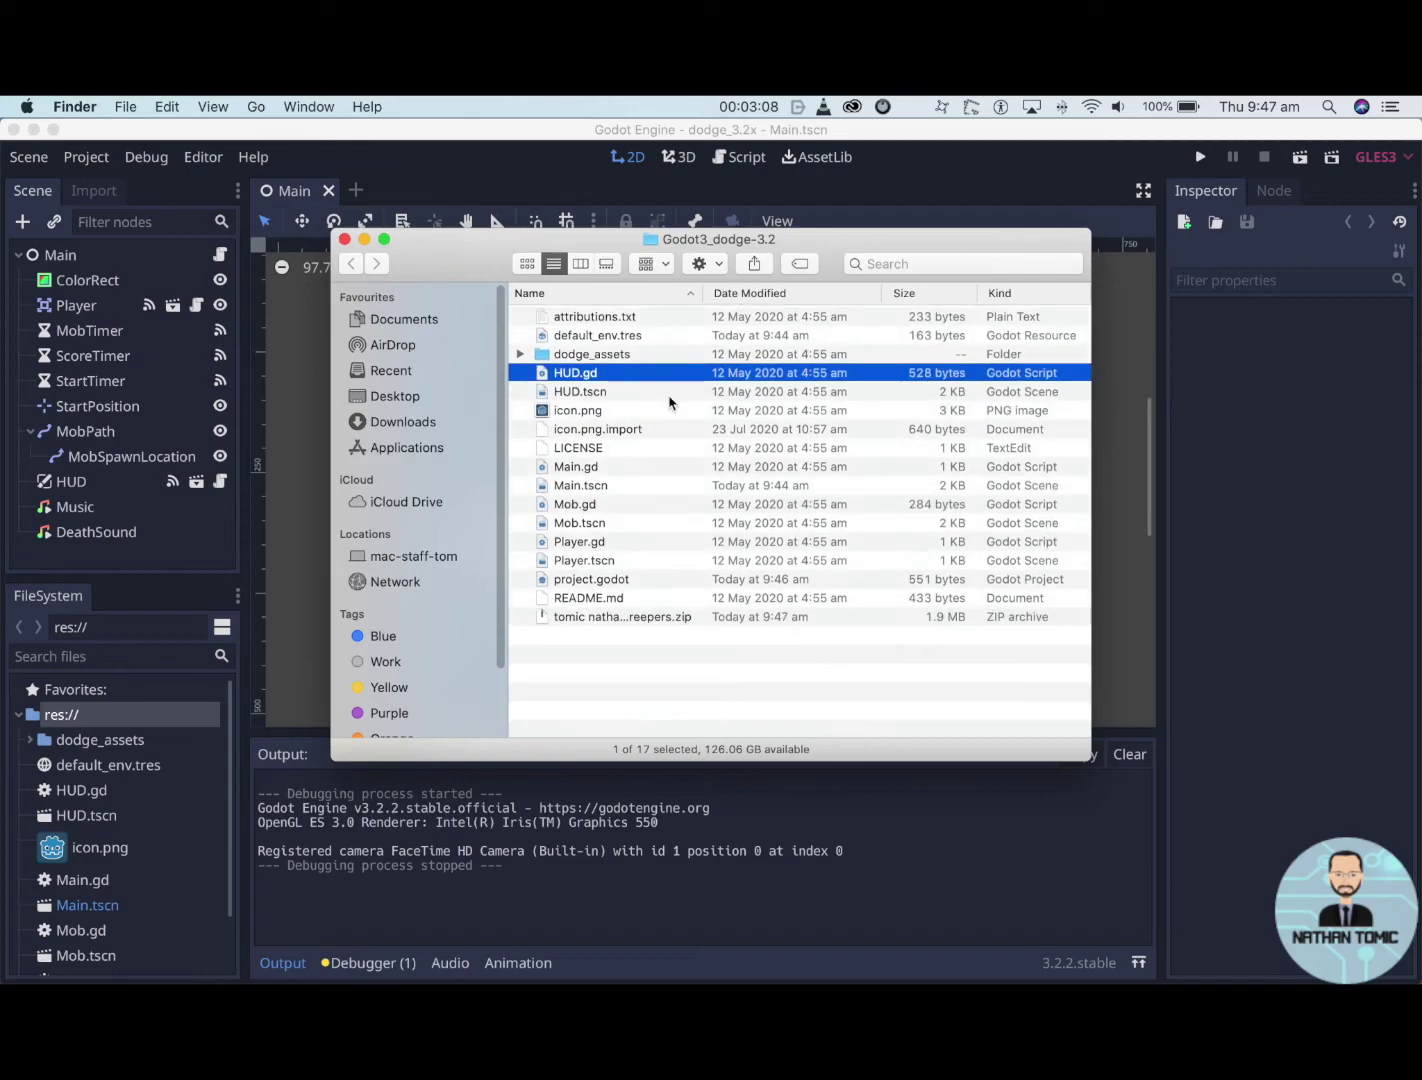
pyautogui.click(579, 620)
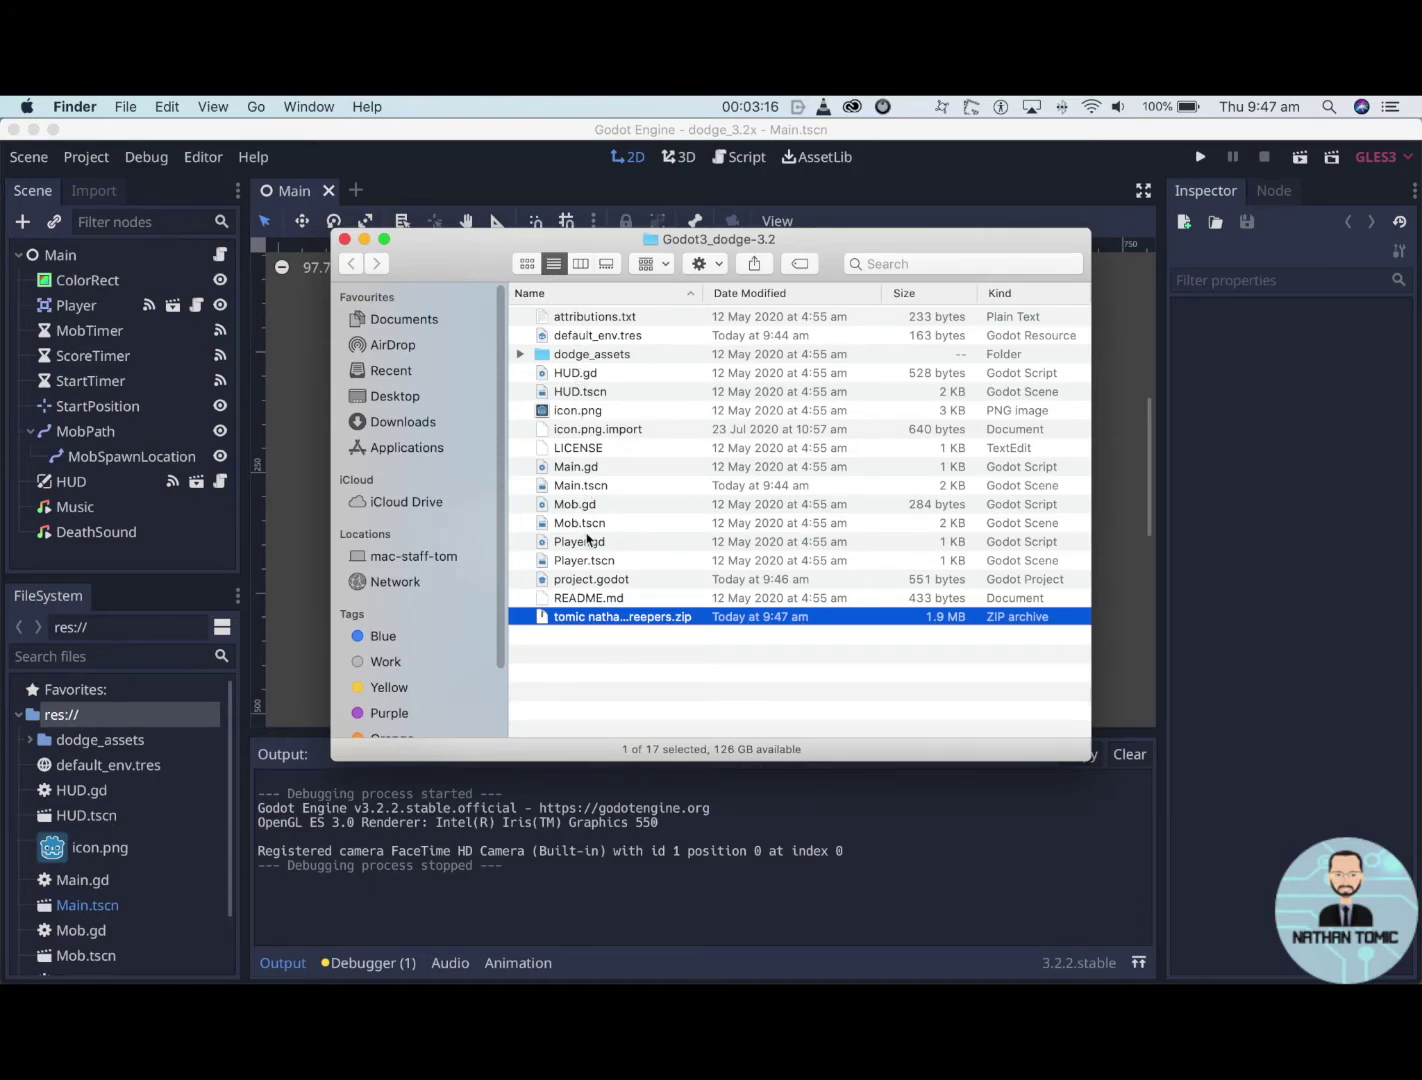
pyautogui.click(590, 618)
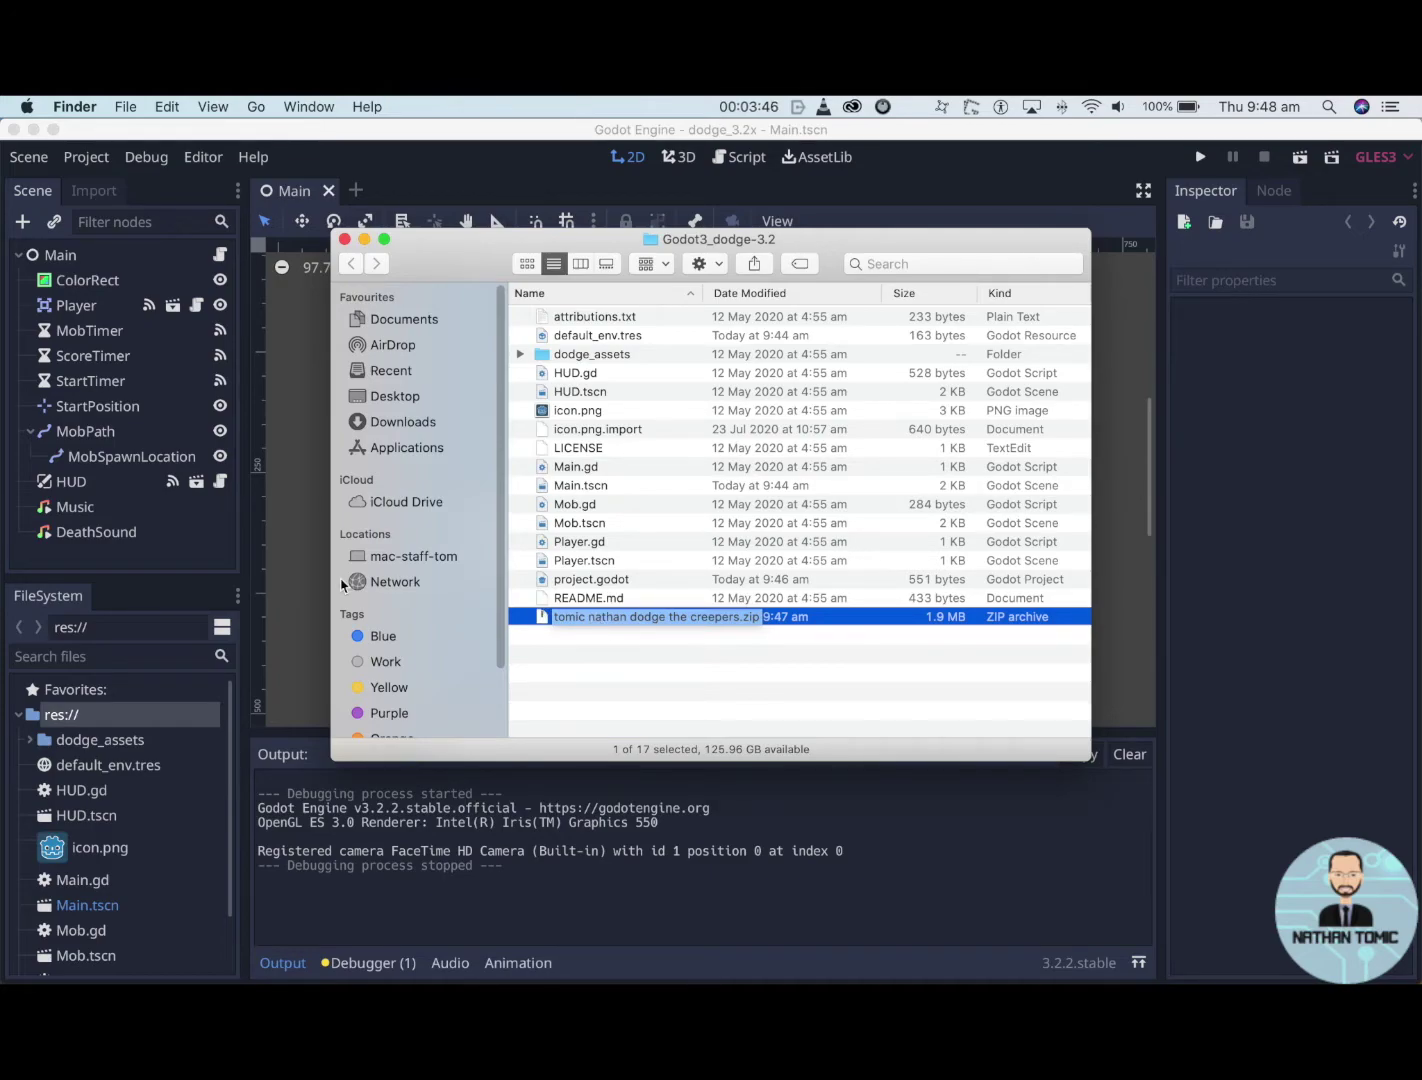
pyautogui.press('Return')
pyautogui.click(286, 578)
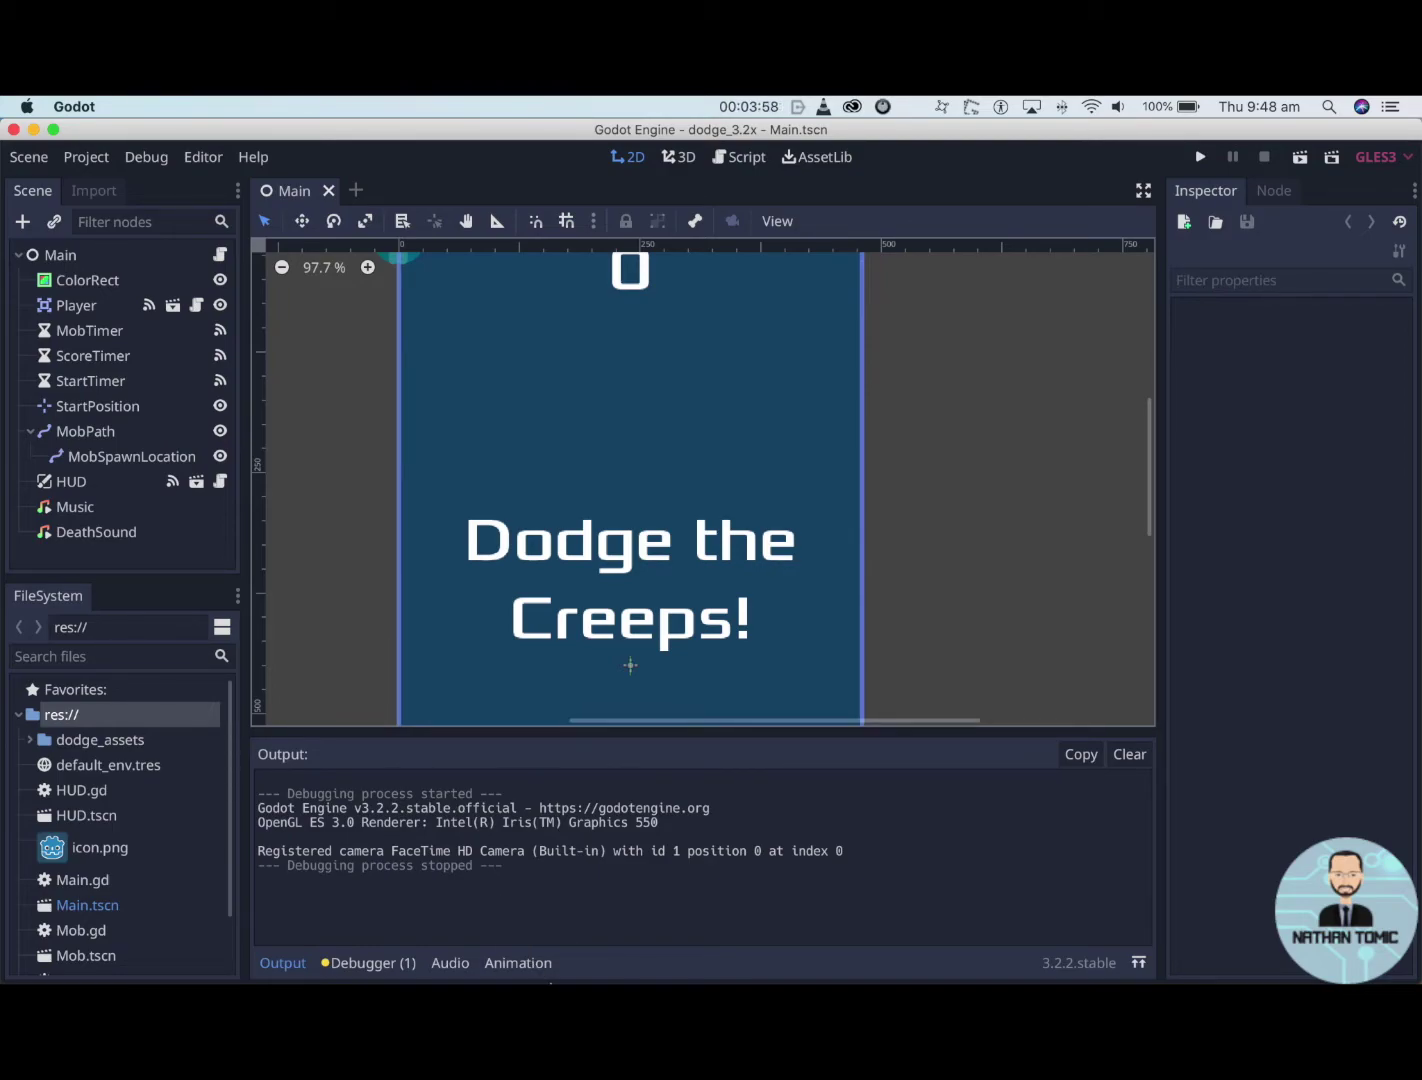
pyautogui.moveTo(734, 978)
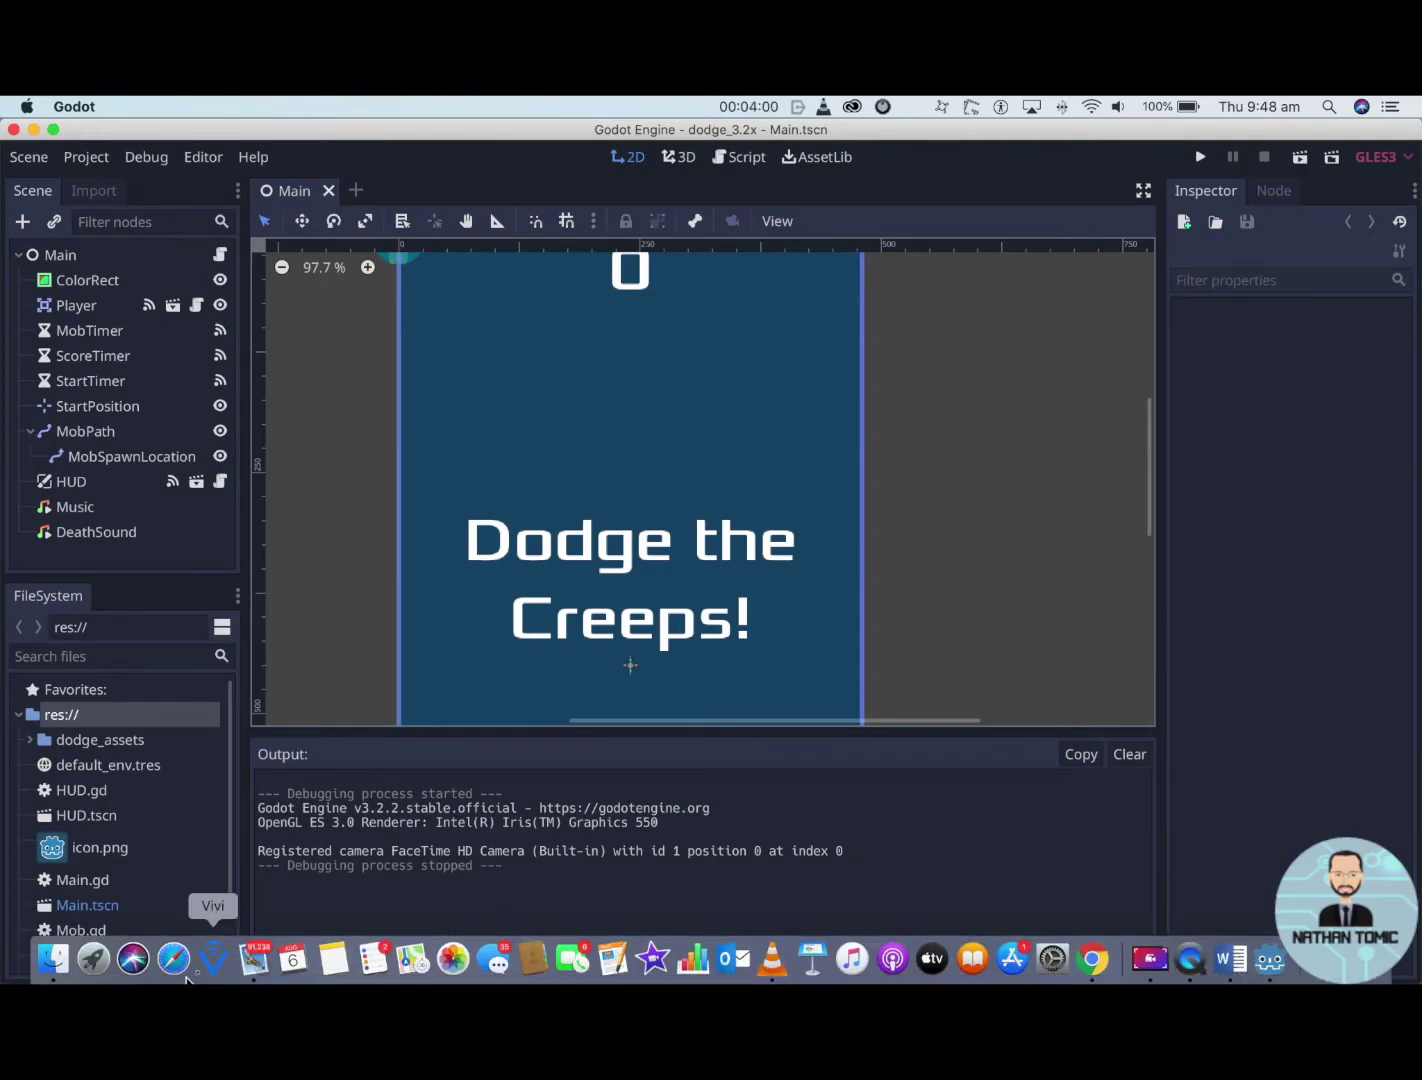
pyautogui.click(52, 960)
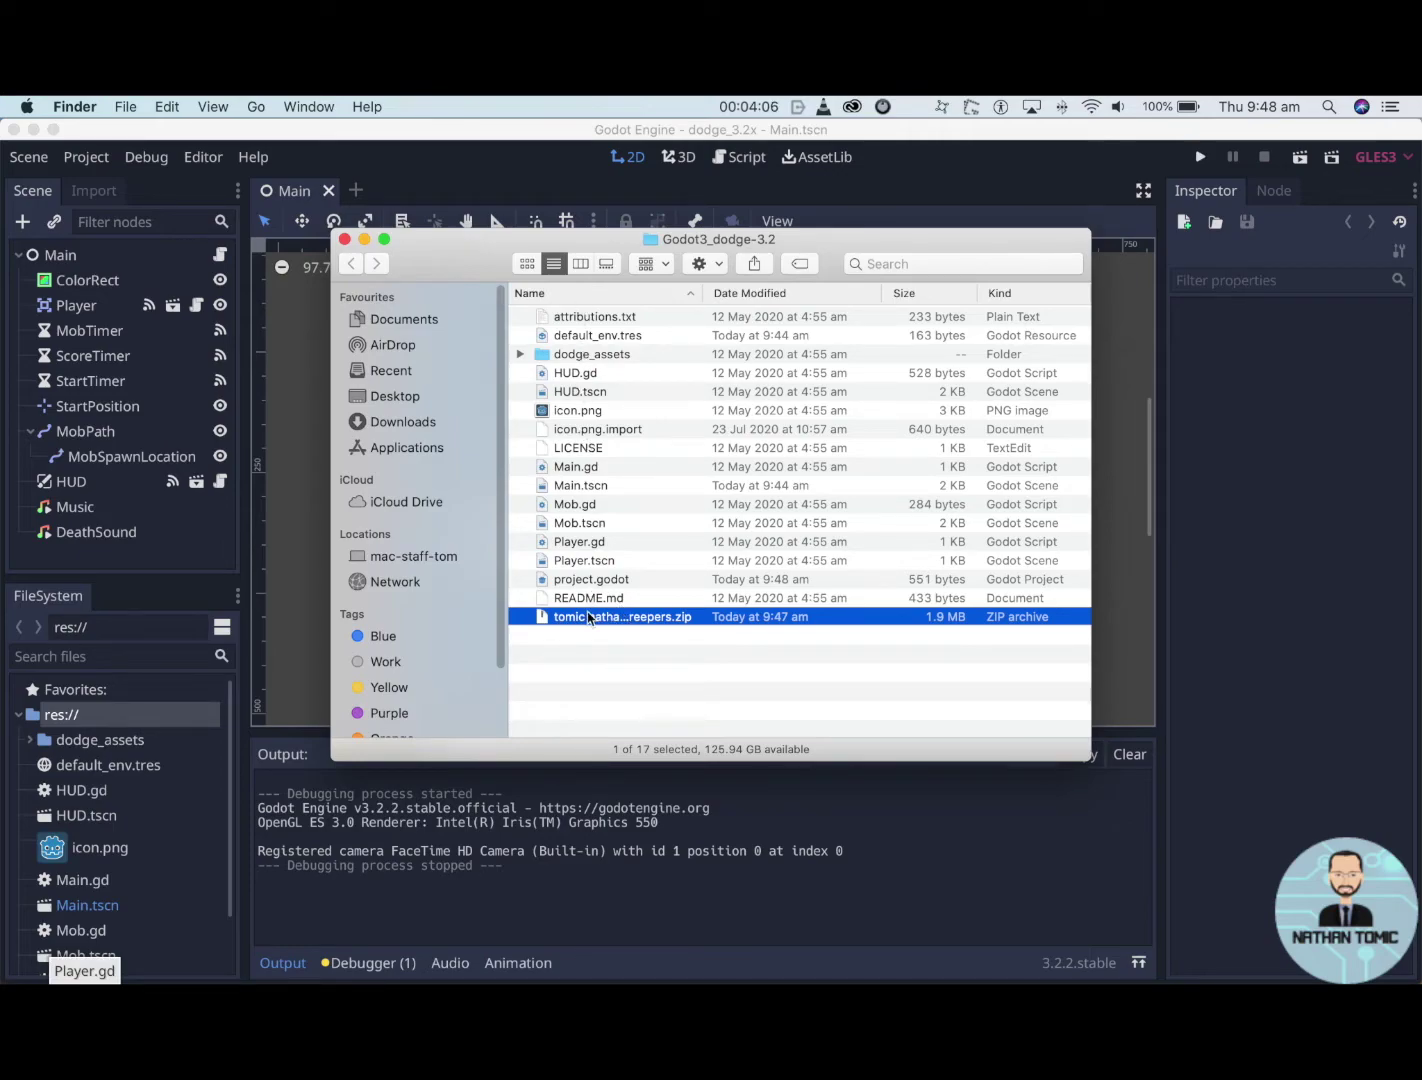
pyautogui.click(611, 673)
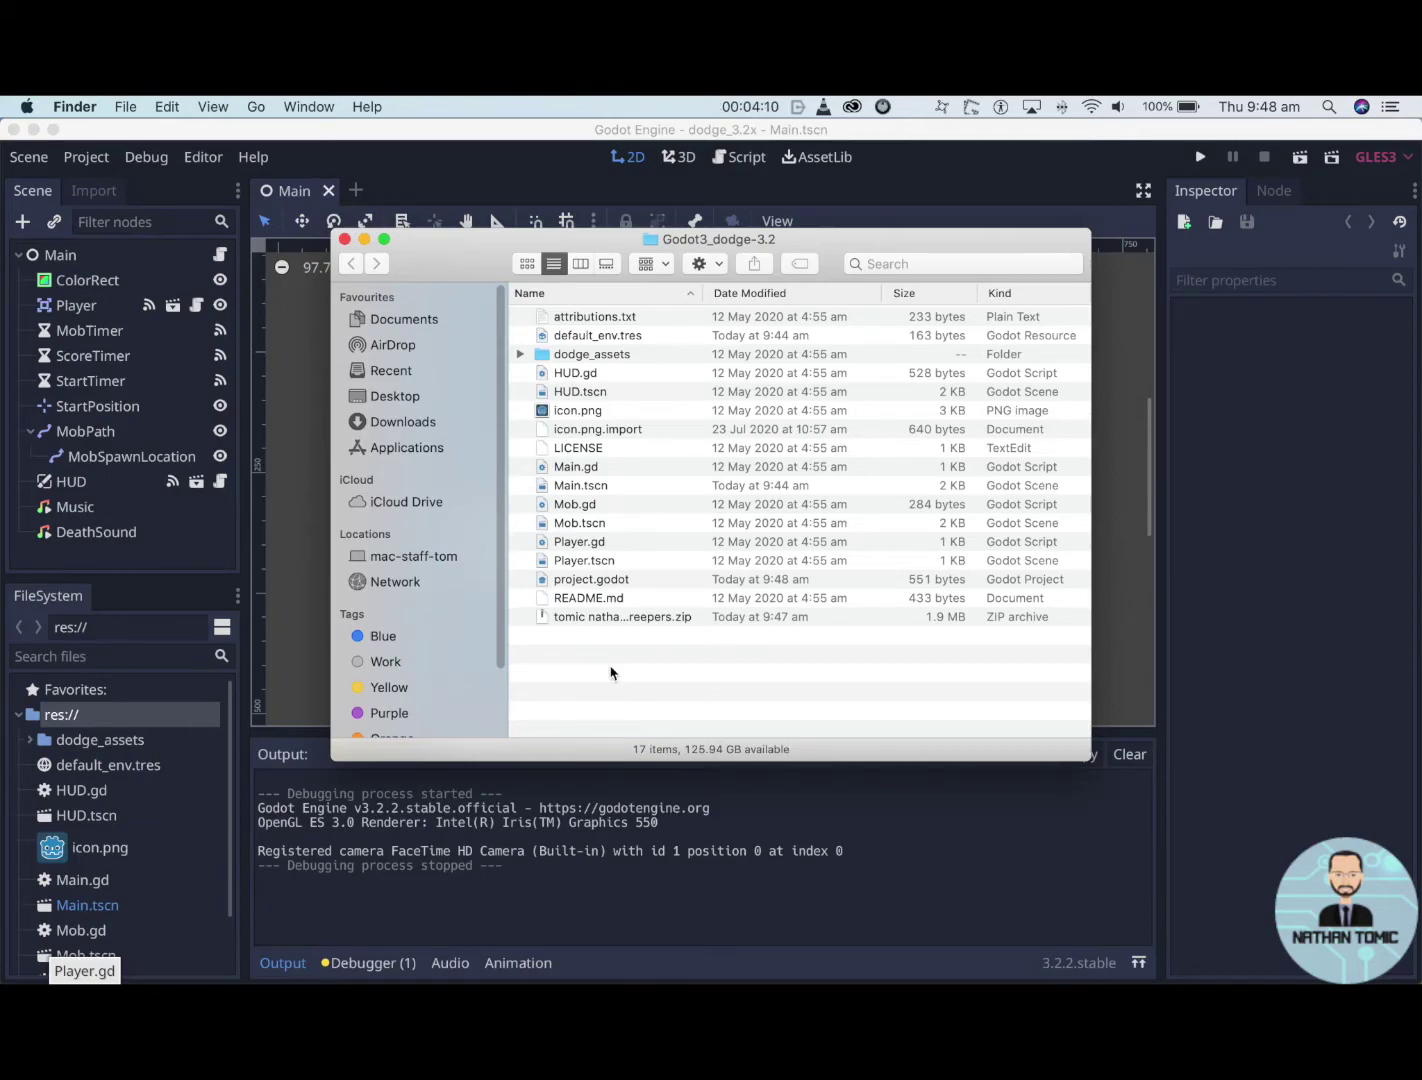
pyautogui.click(570, 619)
pyautogui.moveTo(572, 620); pyautogui.dragTo(560, 325)
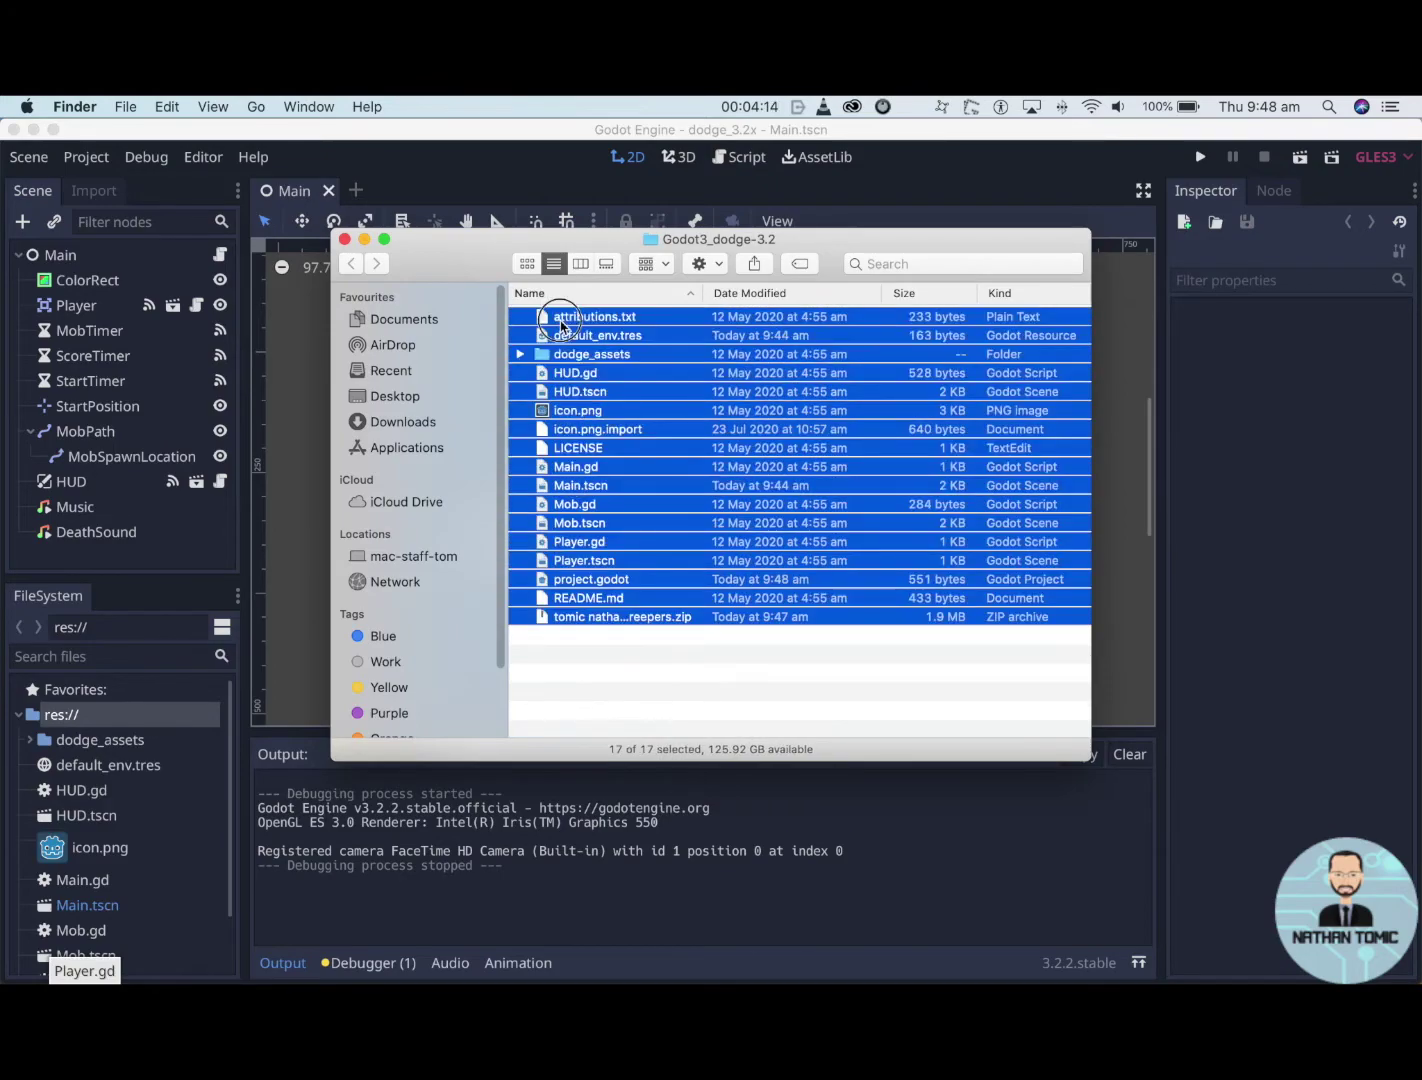
pyautogui.click(680, 620)
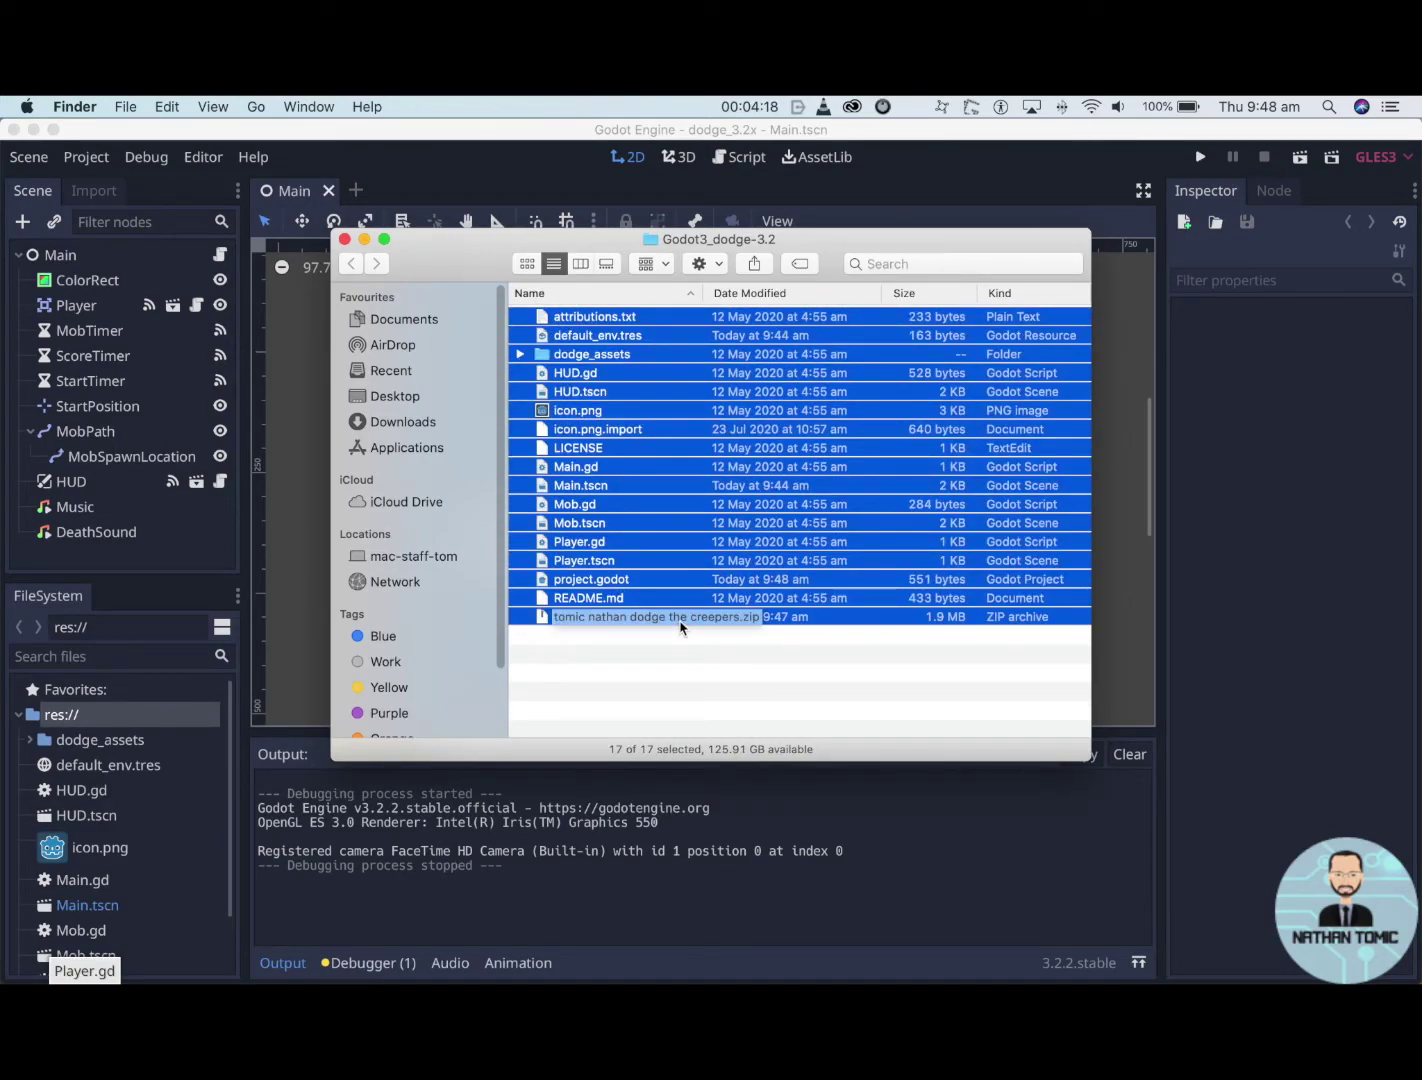
pyautogui.press('Return')
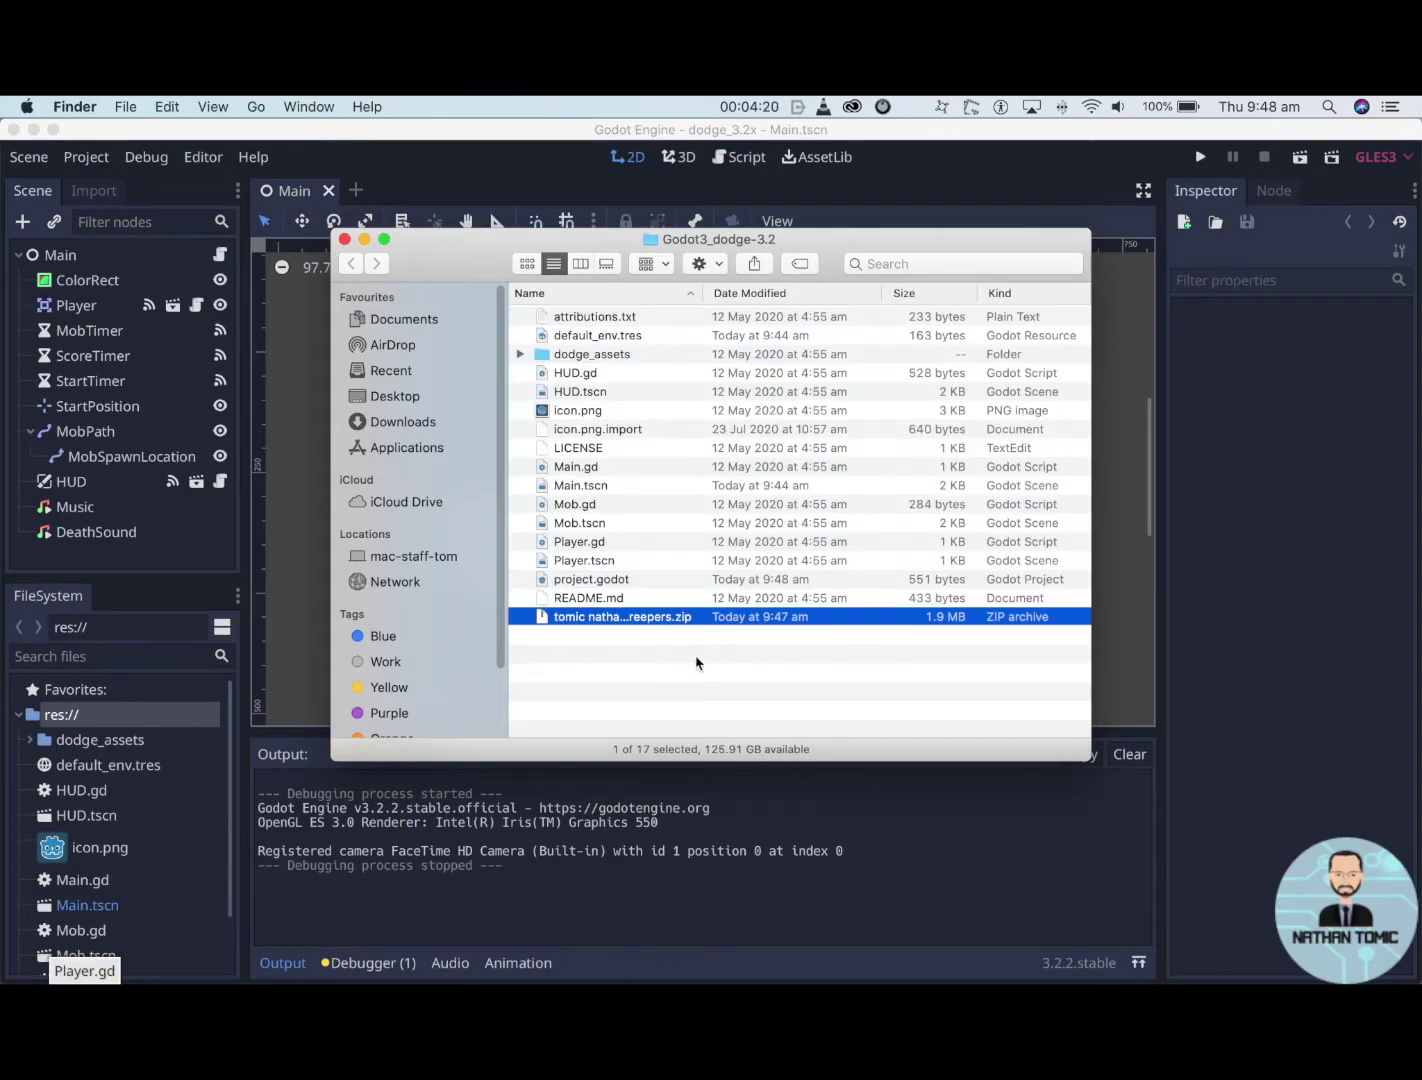
pyautogui.click(697, 664)
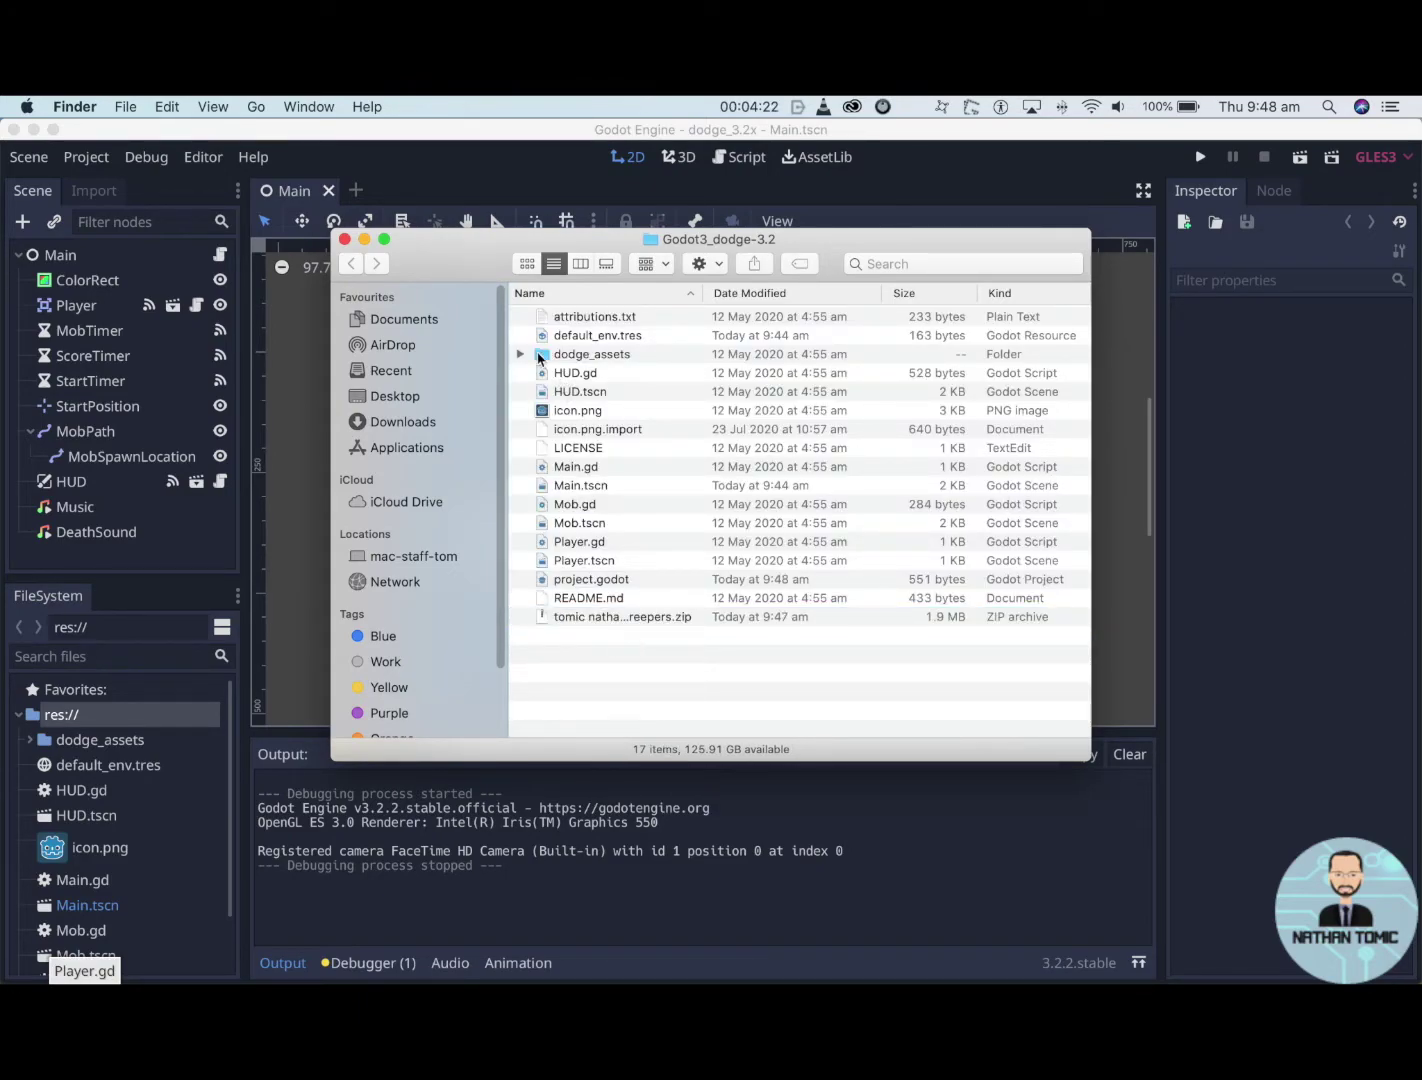
pyautogui.moveTo(520, 318); pyautogui.dragTo(585, 606)
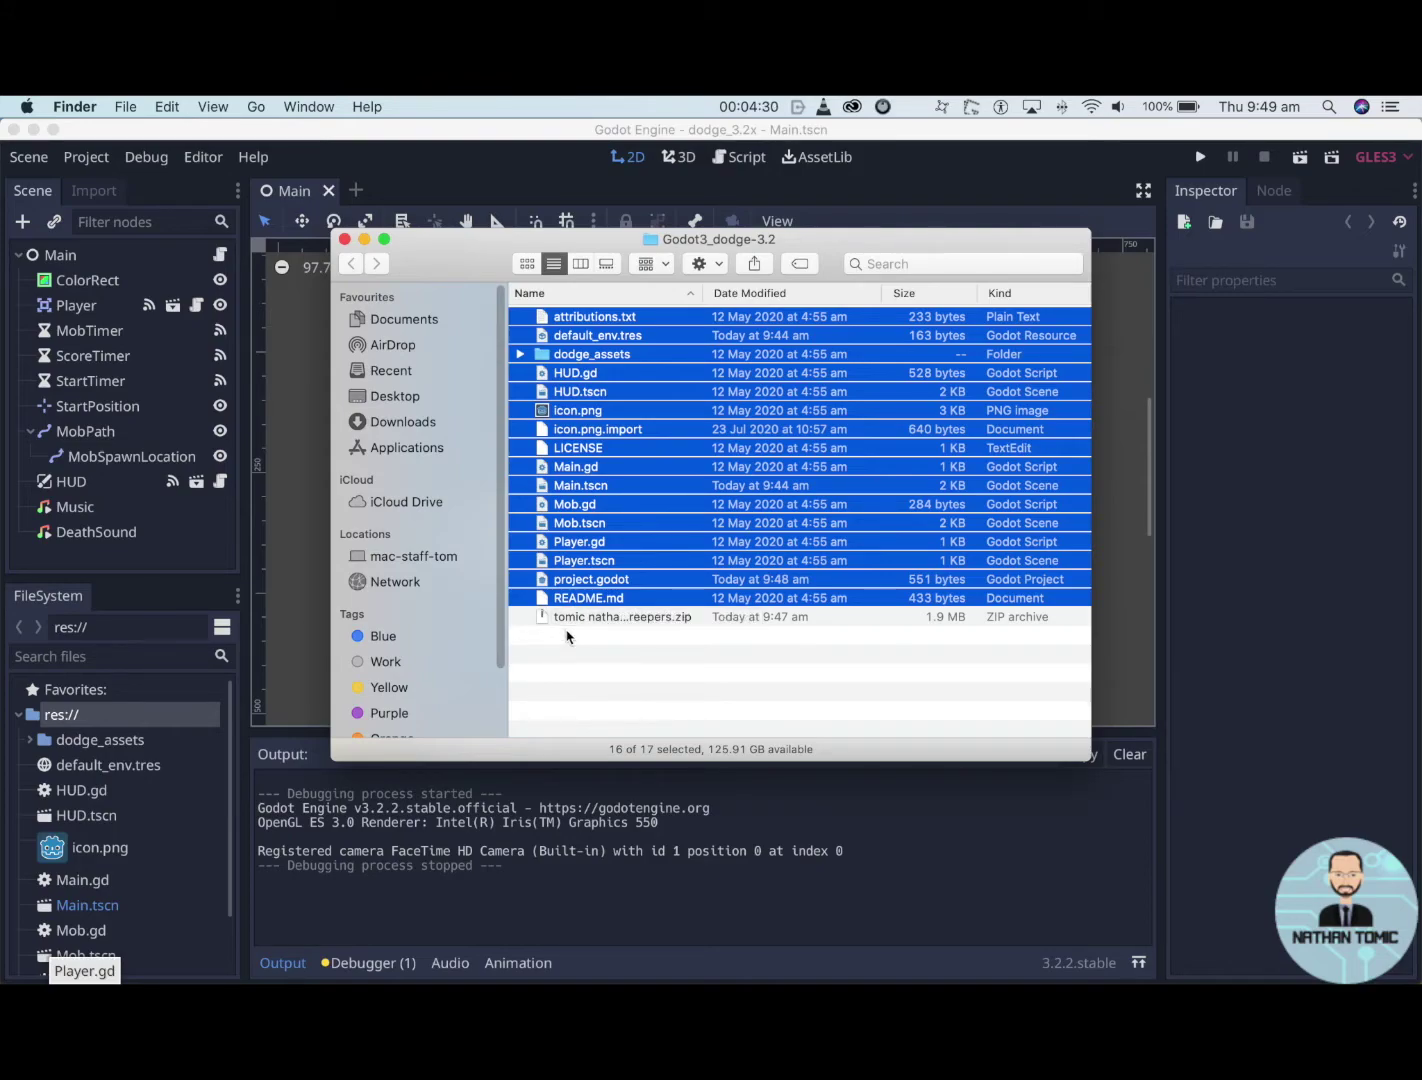
pyautogui.click(566, 619)
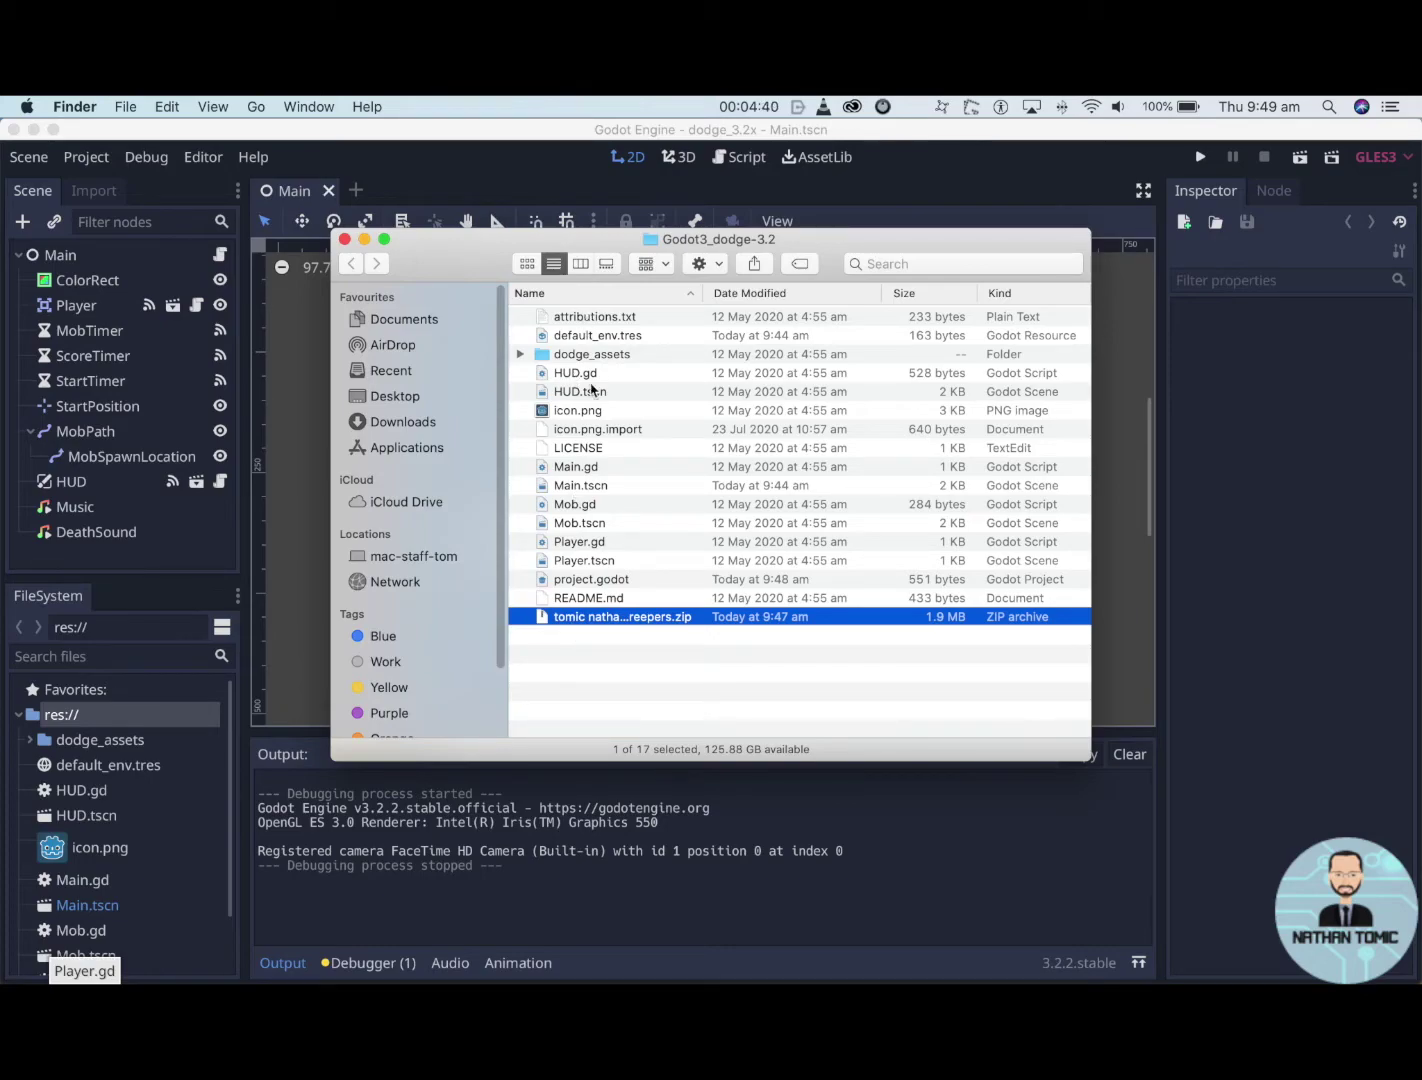
pyautogui.click(610, 655)
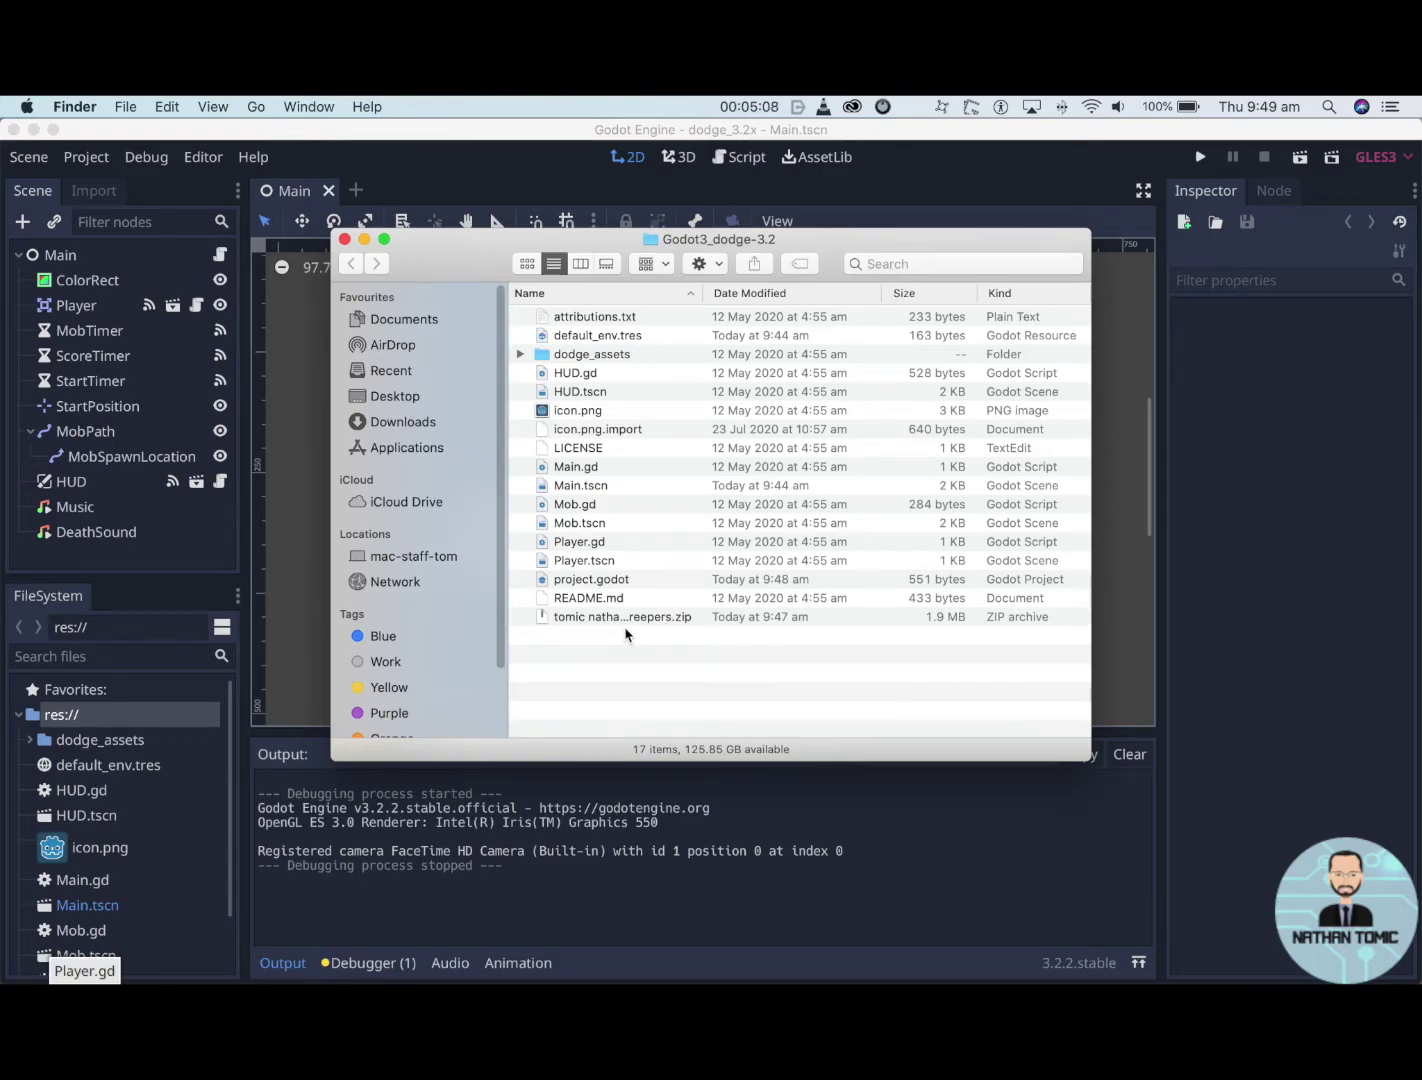
# - Select the earlier 'dodge the creepers' zip and open its name for editing
pyautogui.click(652, 620)
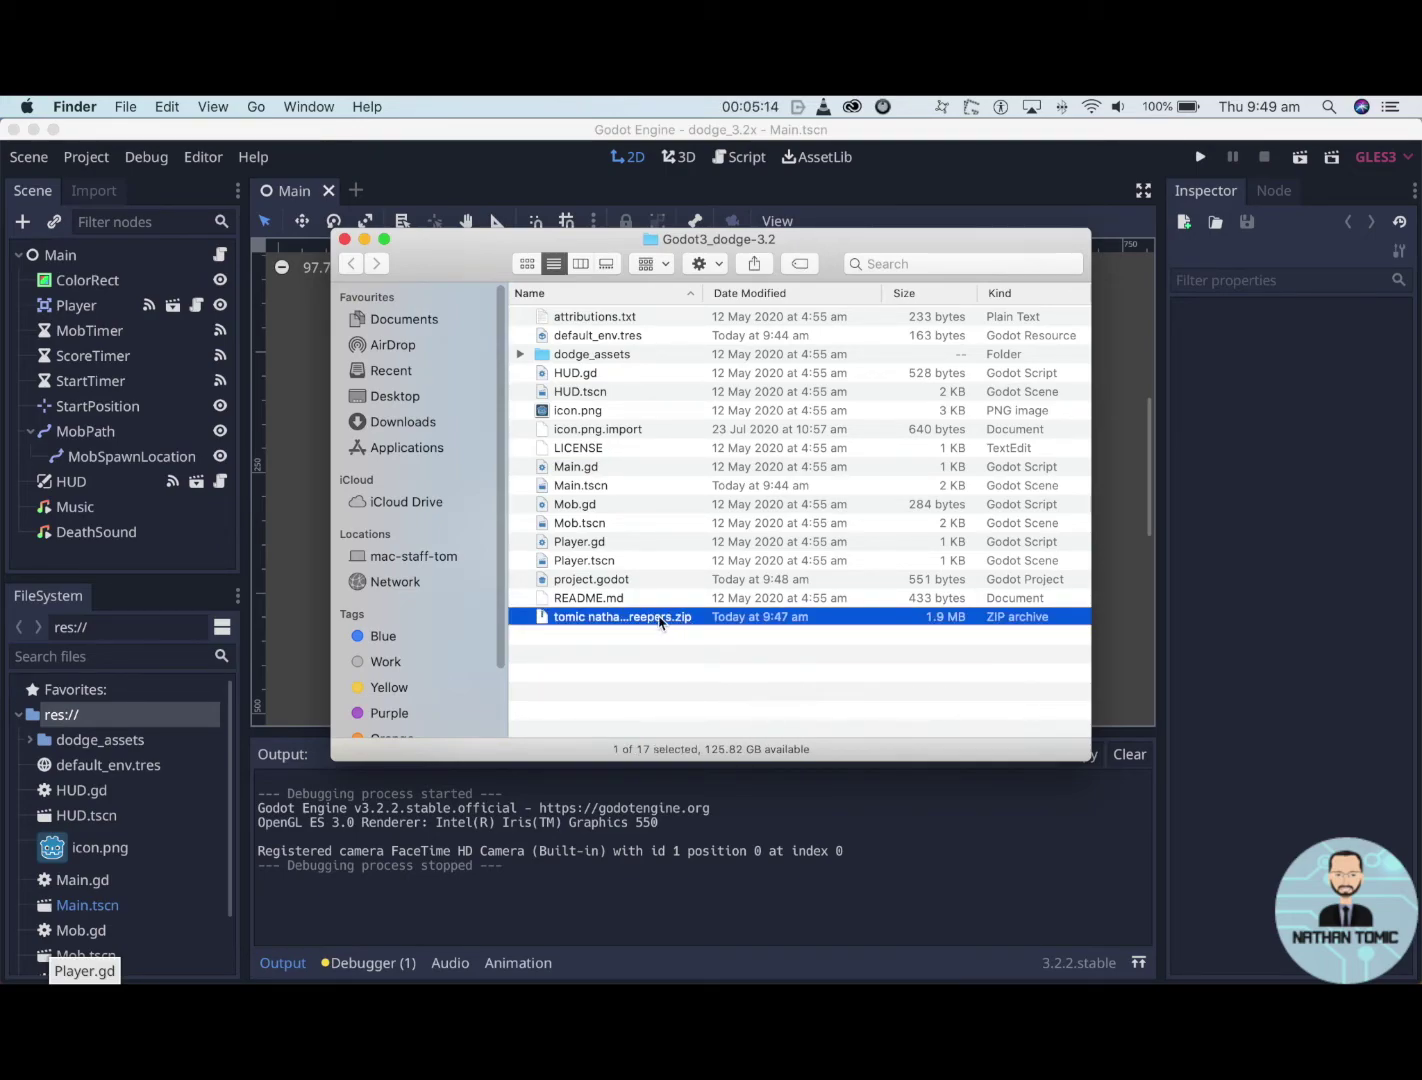
pyautogui.press('Return')
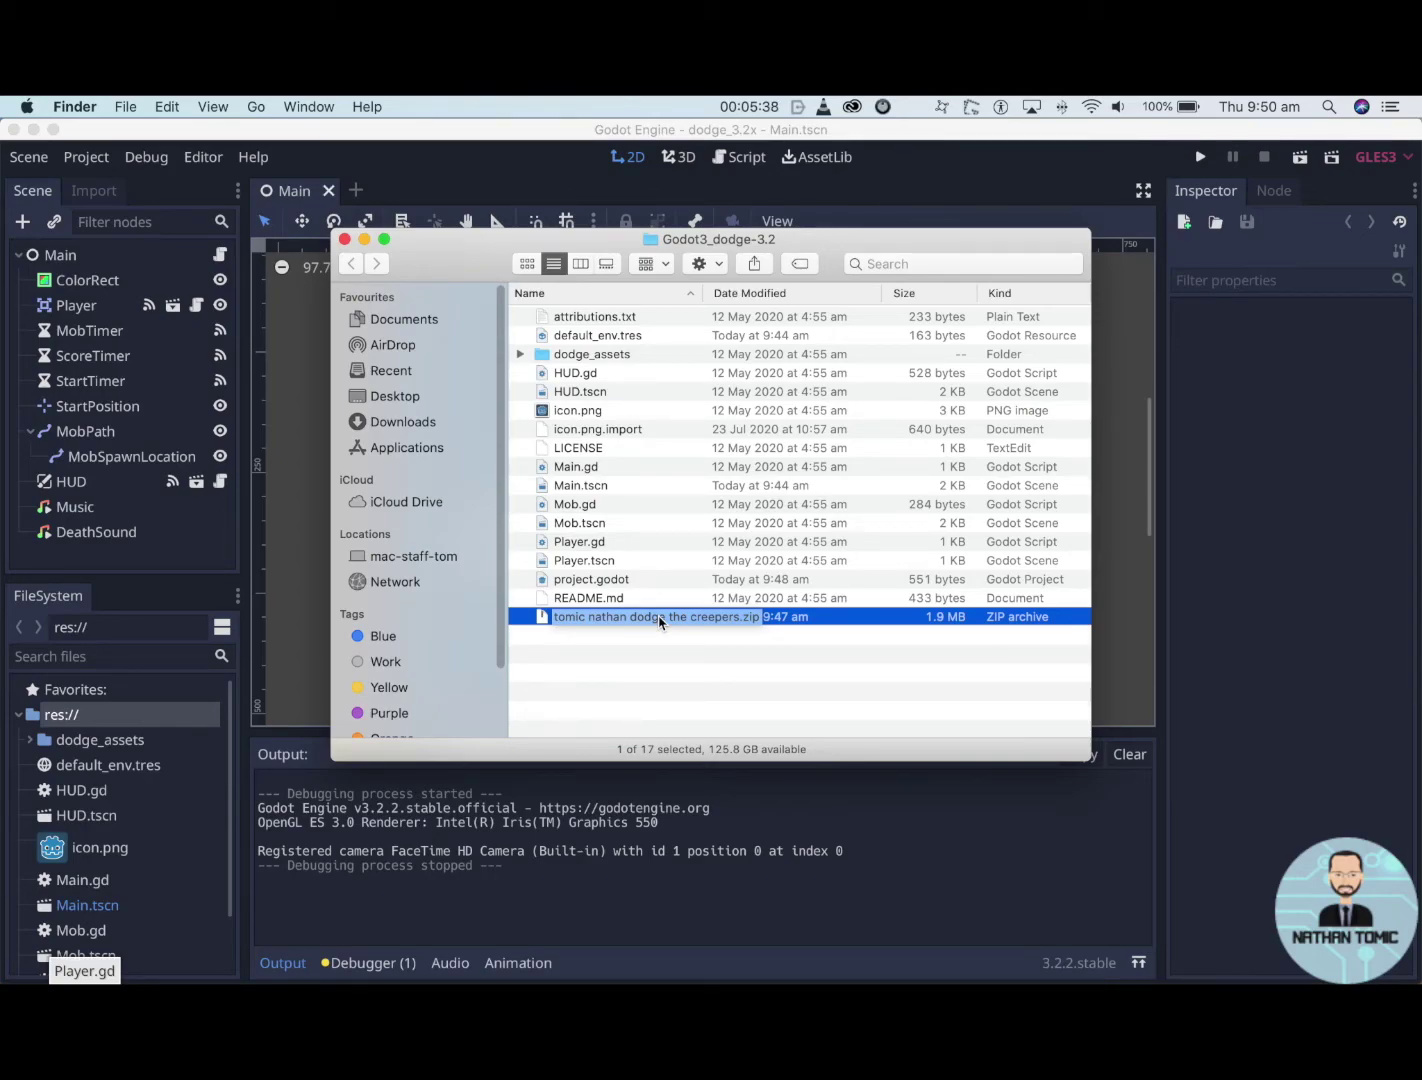
# - Leave the zip name unchanged and reopen Godot's res:// folder in Finder
pyautogui.press('Return')
pyautogui.click(288, 662)
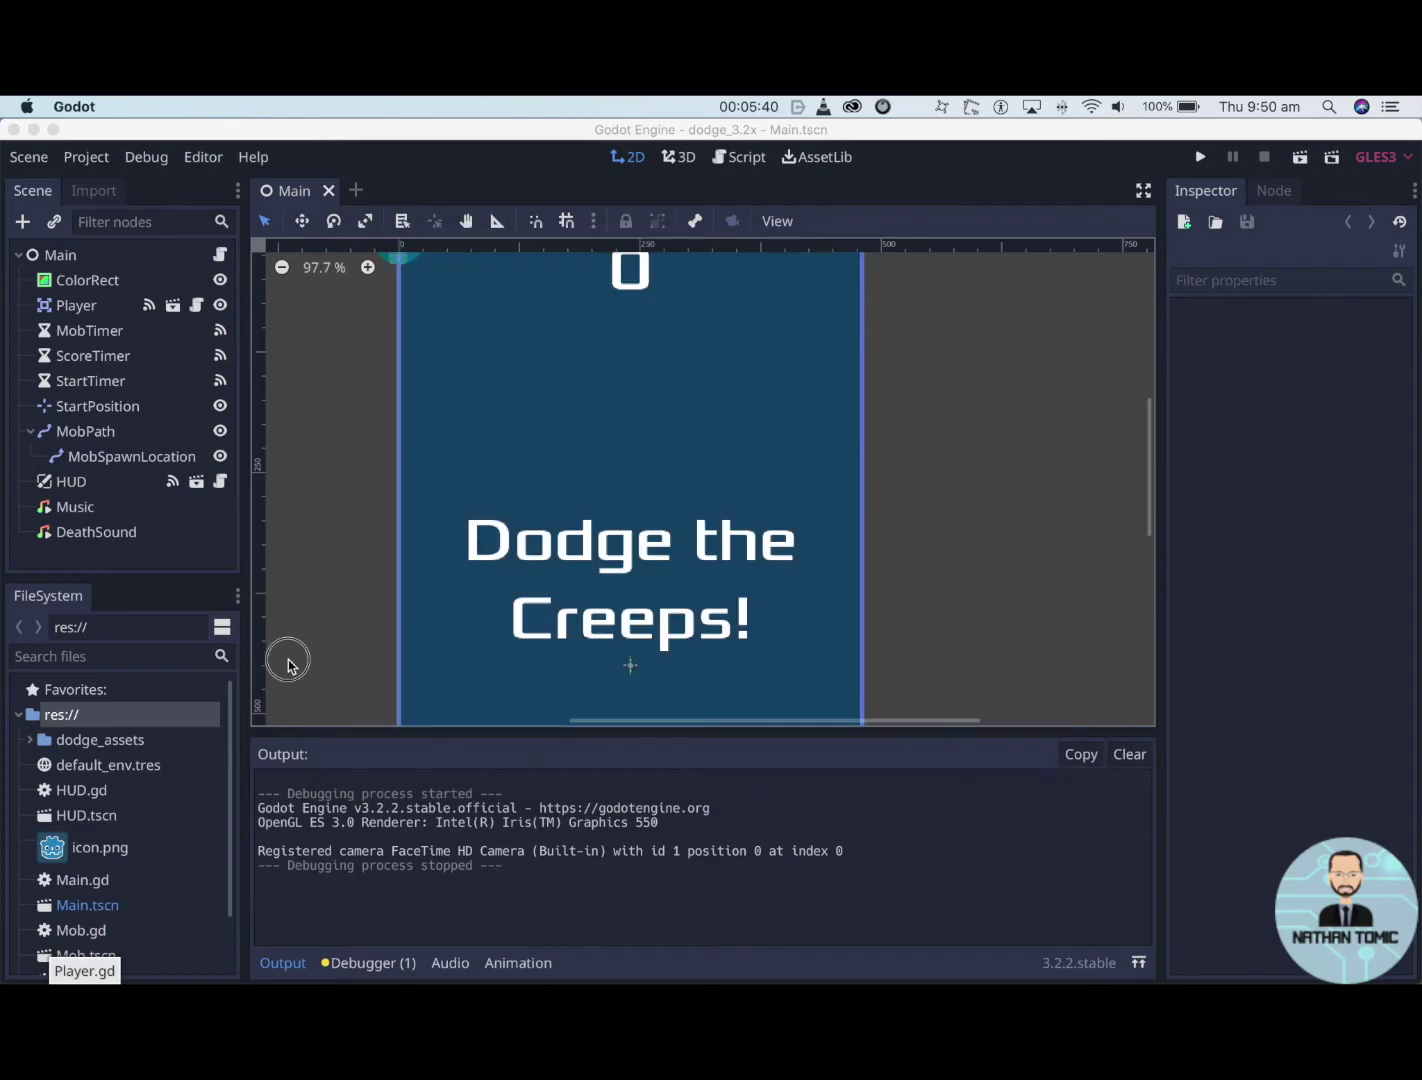
pyautogui.rightClick(62, 717)
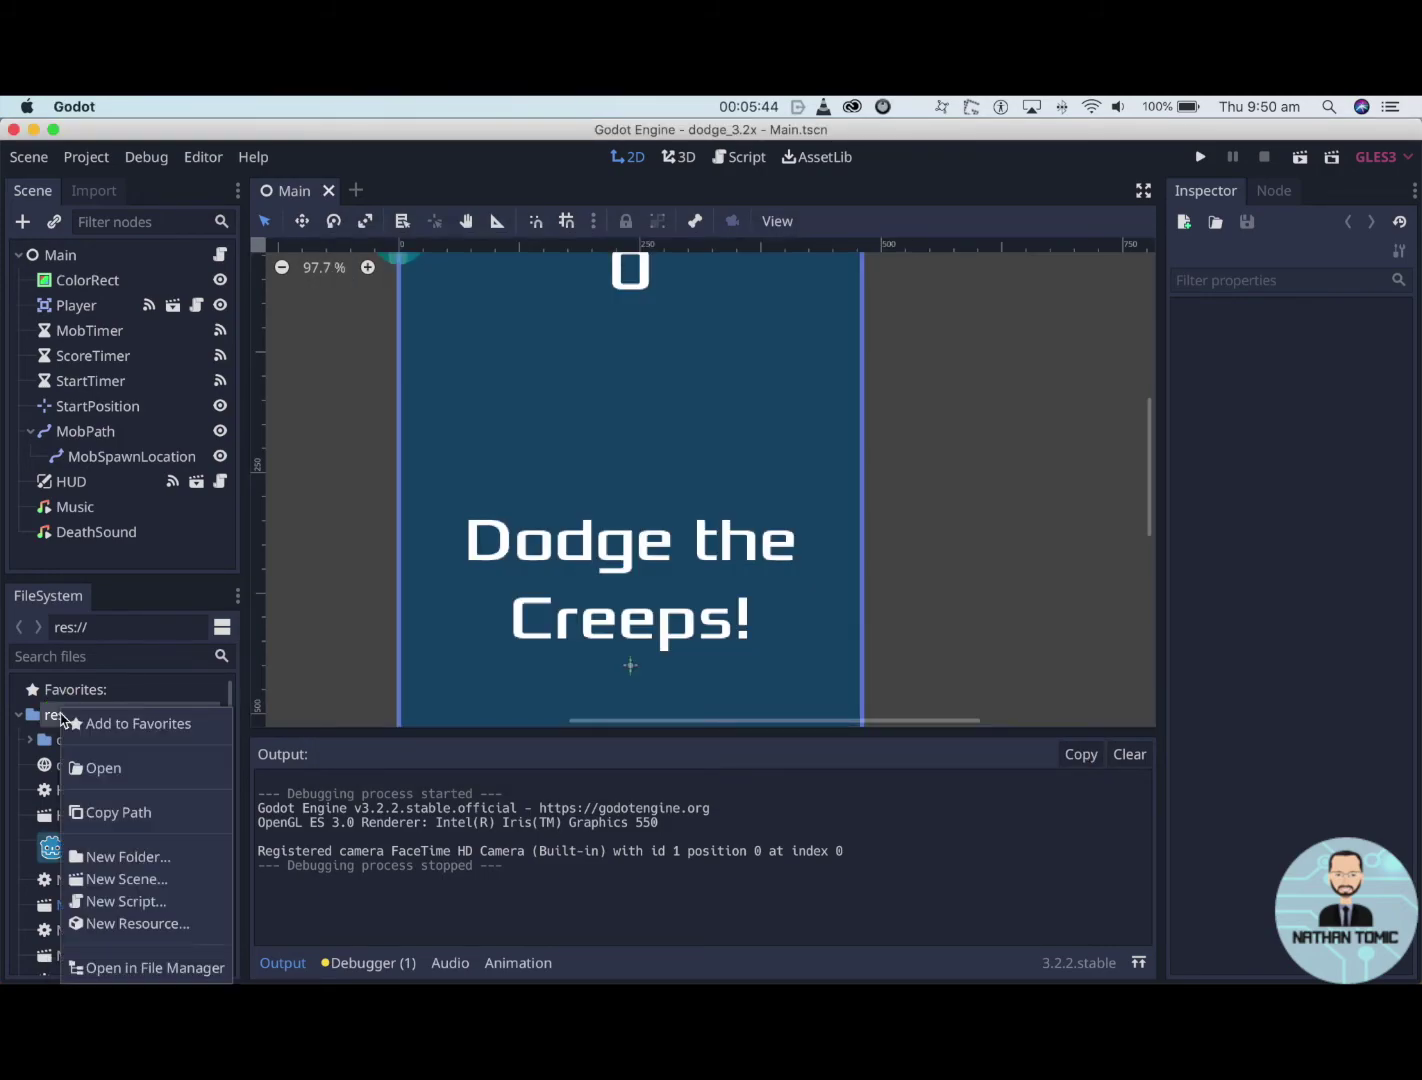
pyautogui.click(120, 968)
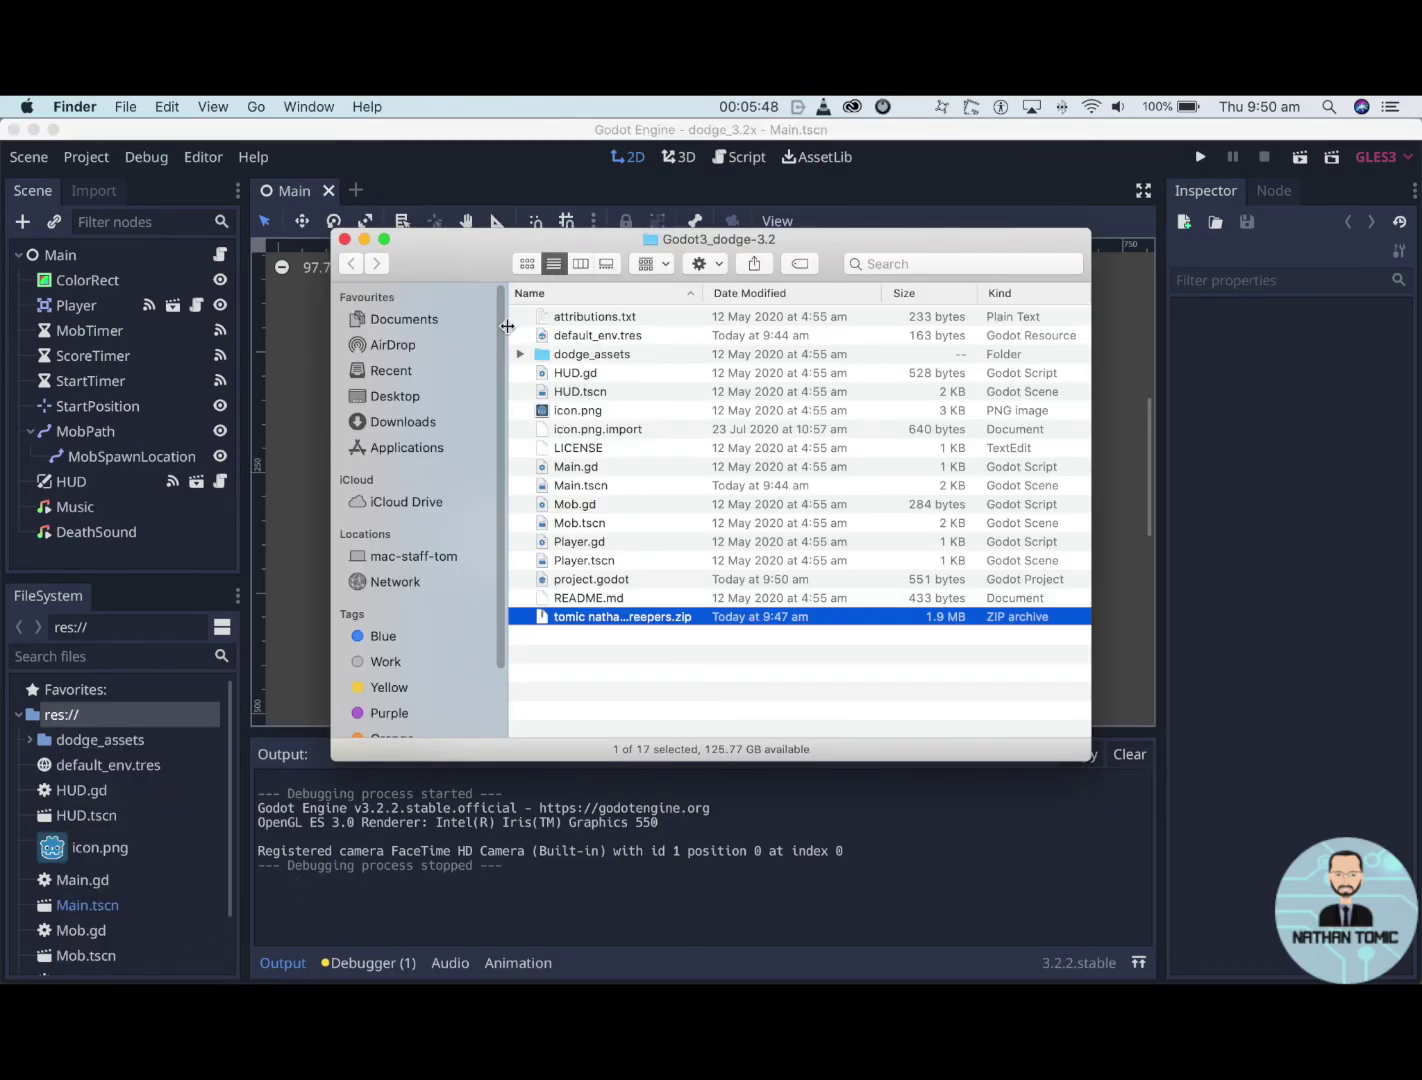
# - Compress the 16 project files, excluding the earlier zip, into a new Archive.zip
pyautogui.moveTo(520, 317); pyautogui.dragTo(641, 604)
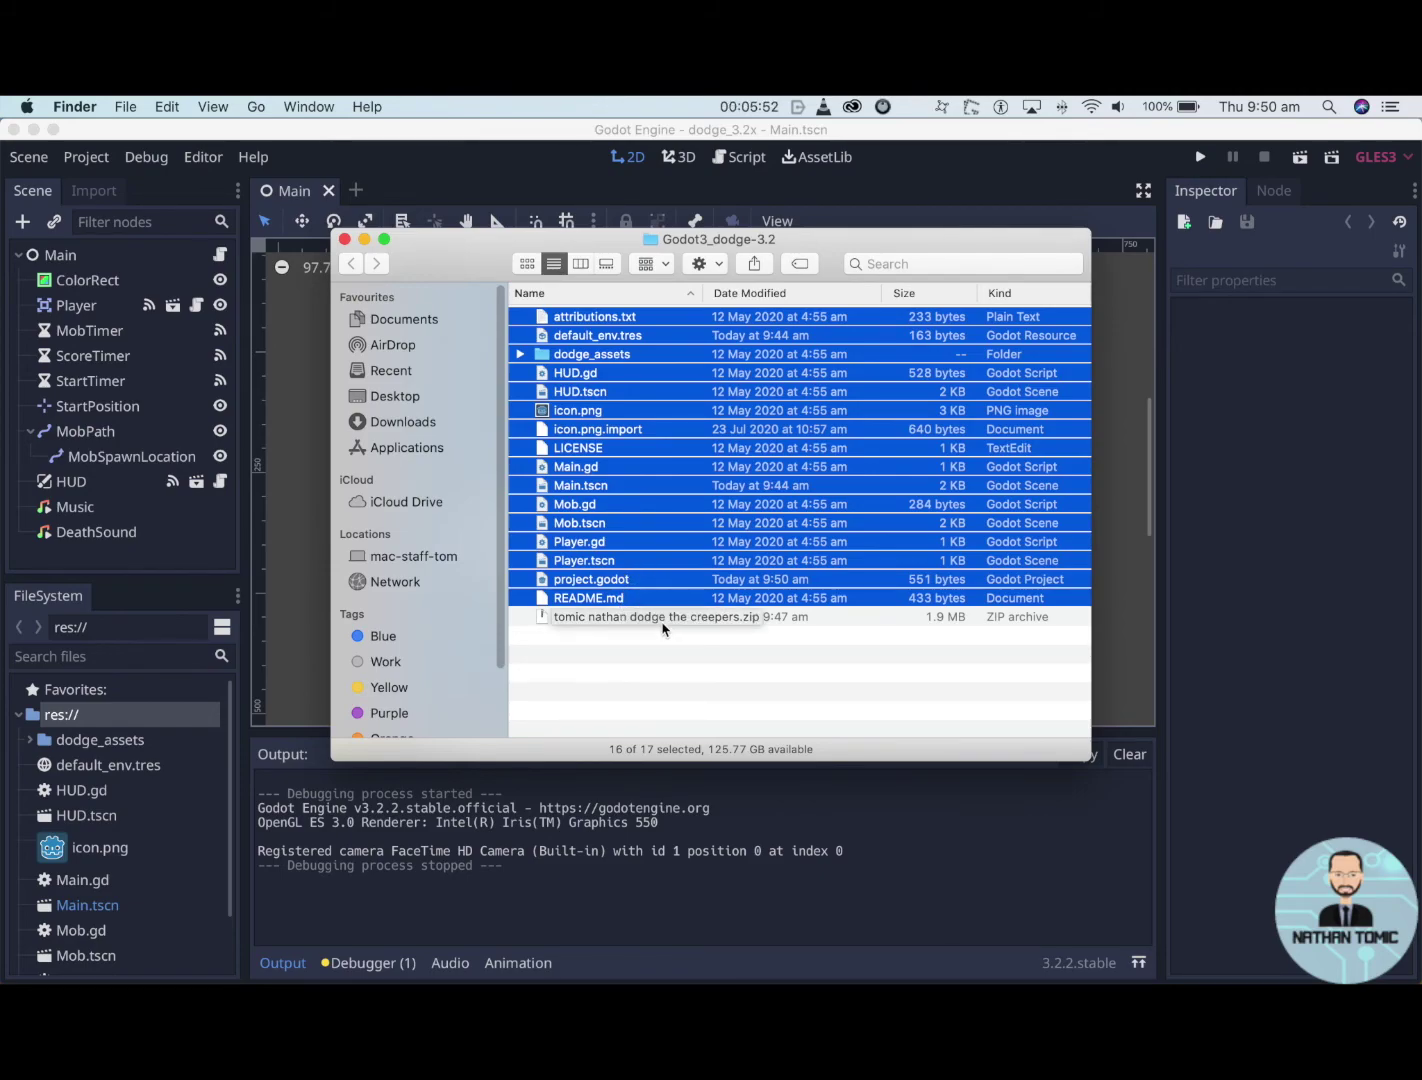
pyautogui.rightClick(599, 481)
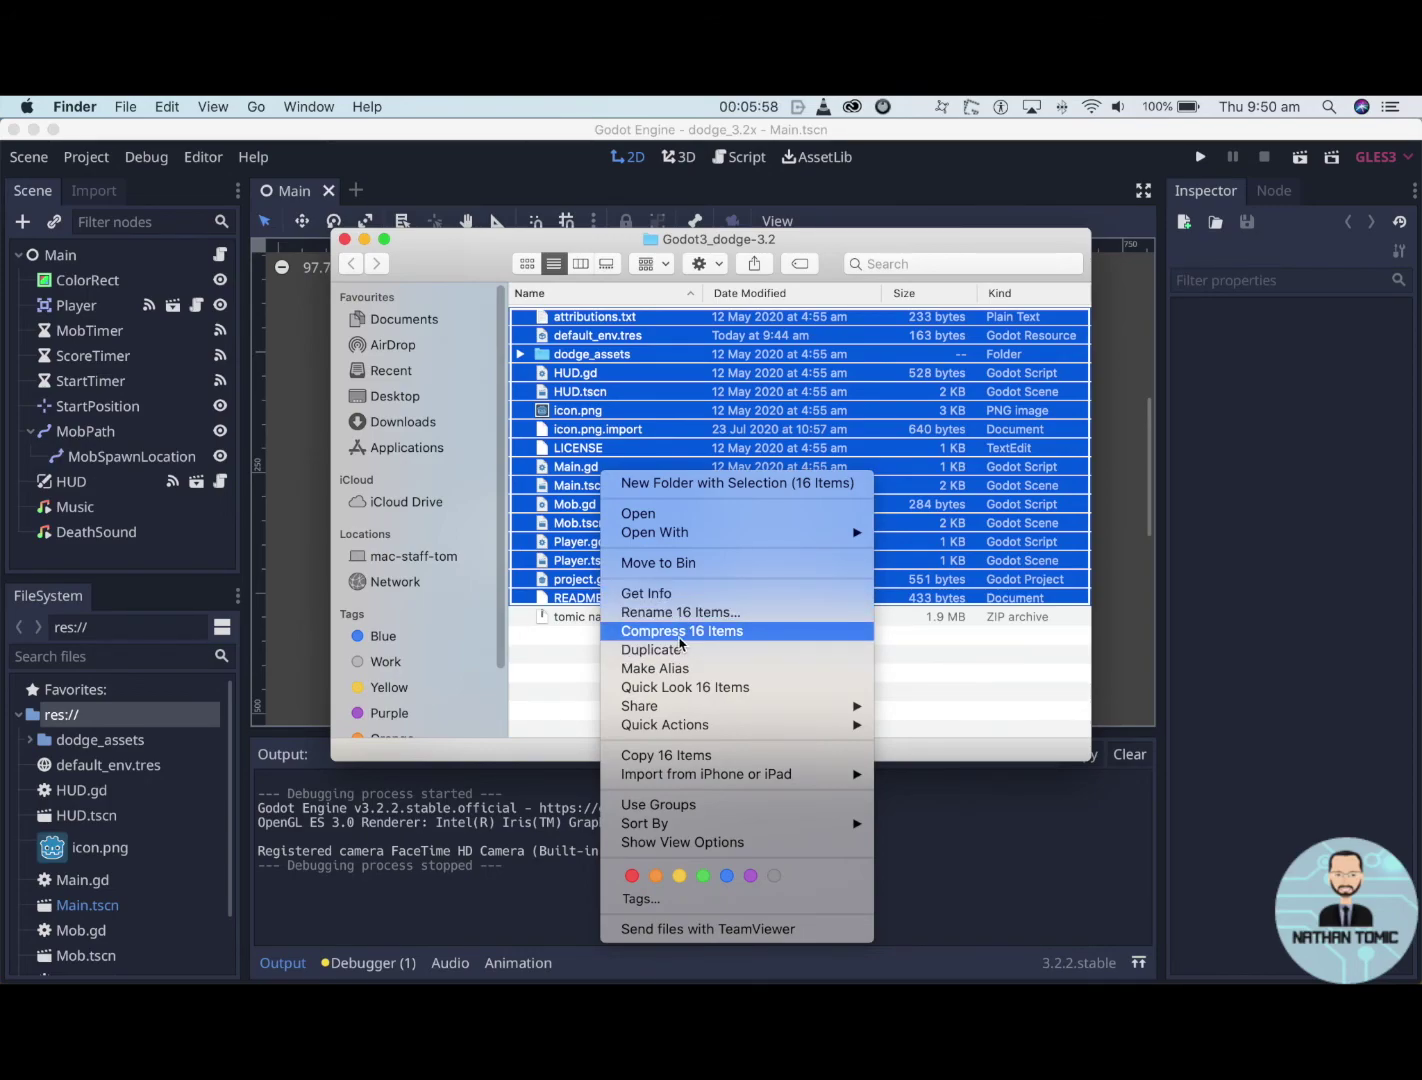
pyautogui.click(680, 637)
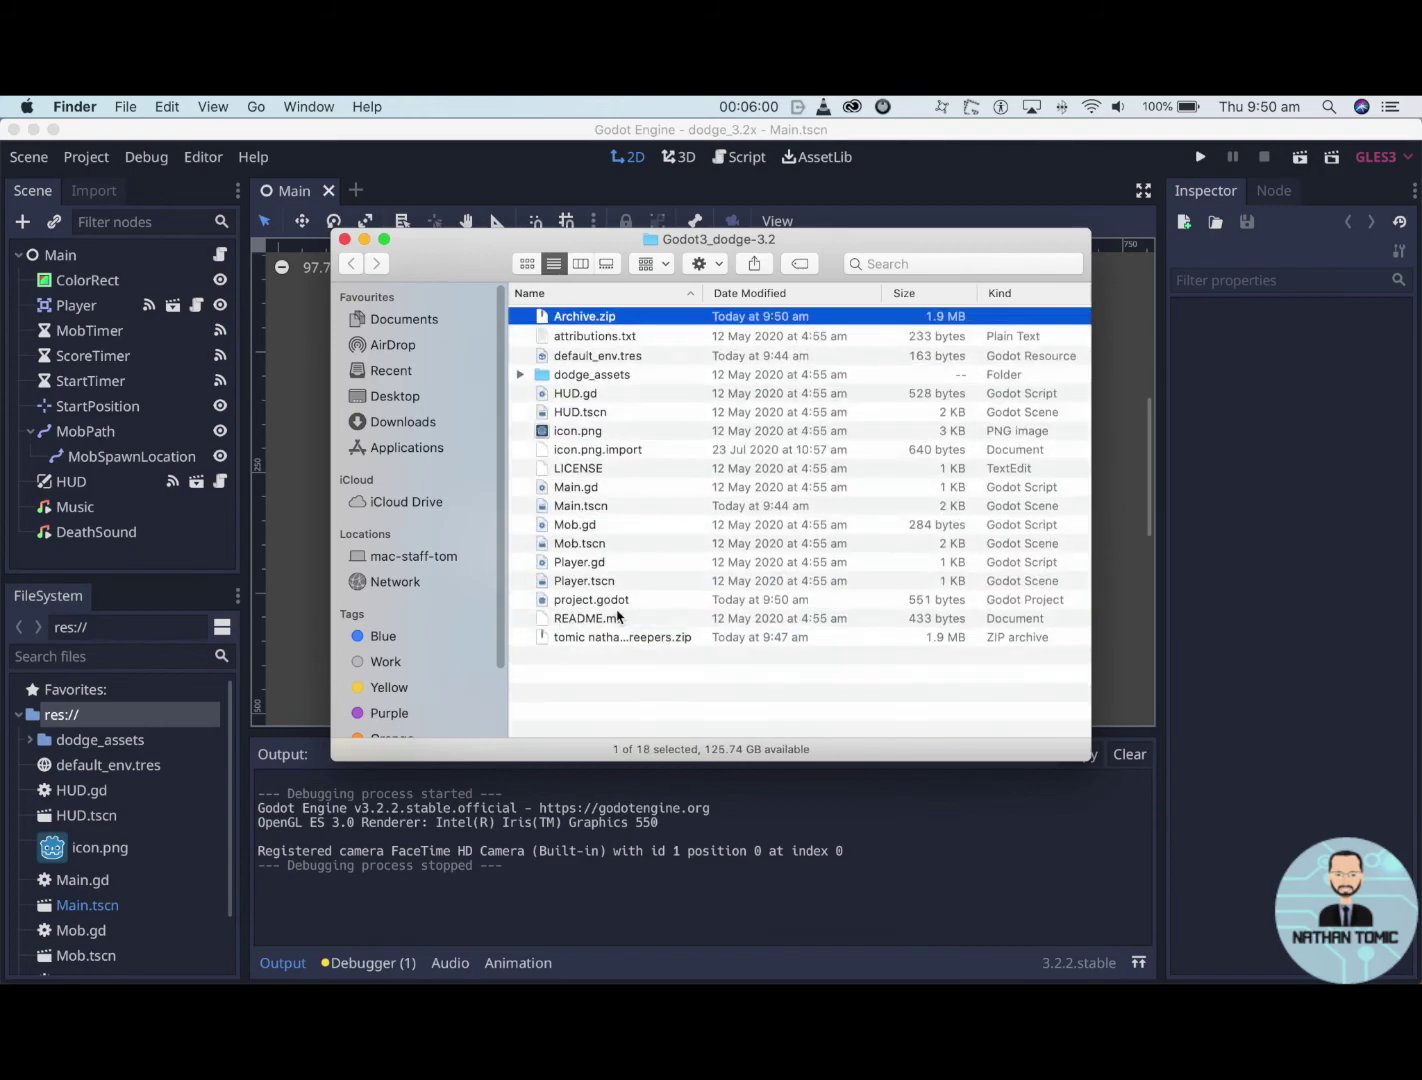
# - Rename the new archive to the student's name followed by 'creepers'
pyautogui.click(566, 318)
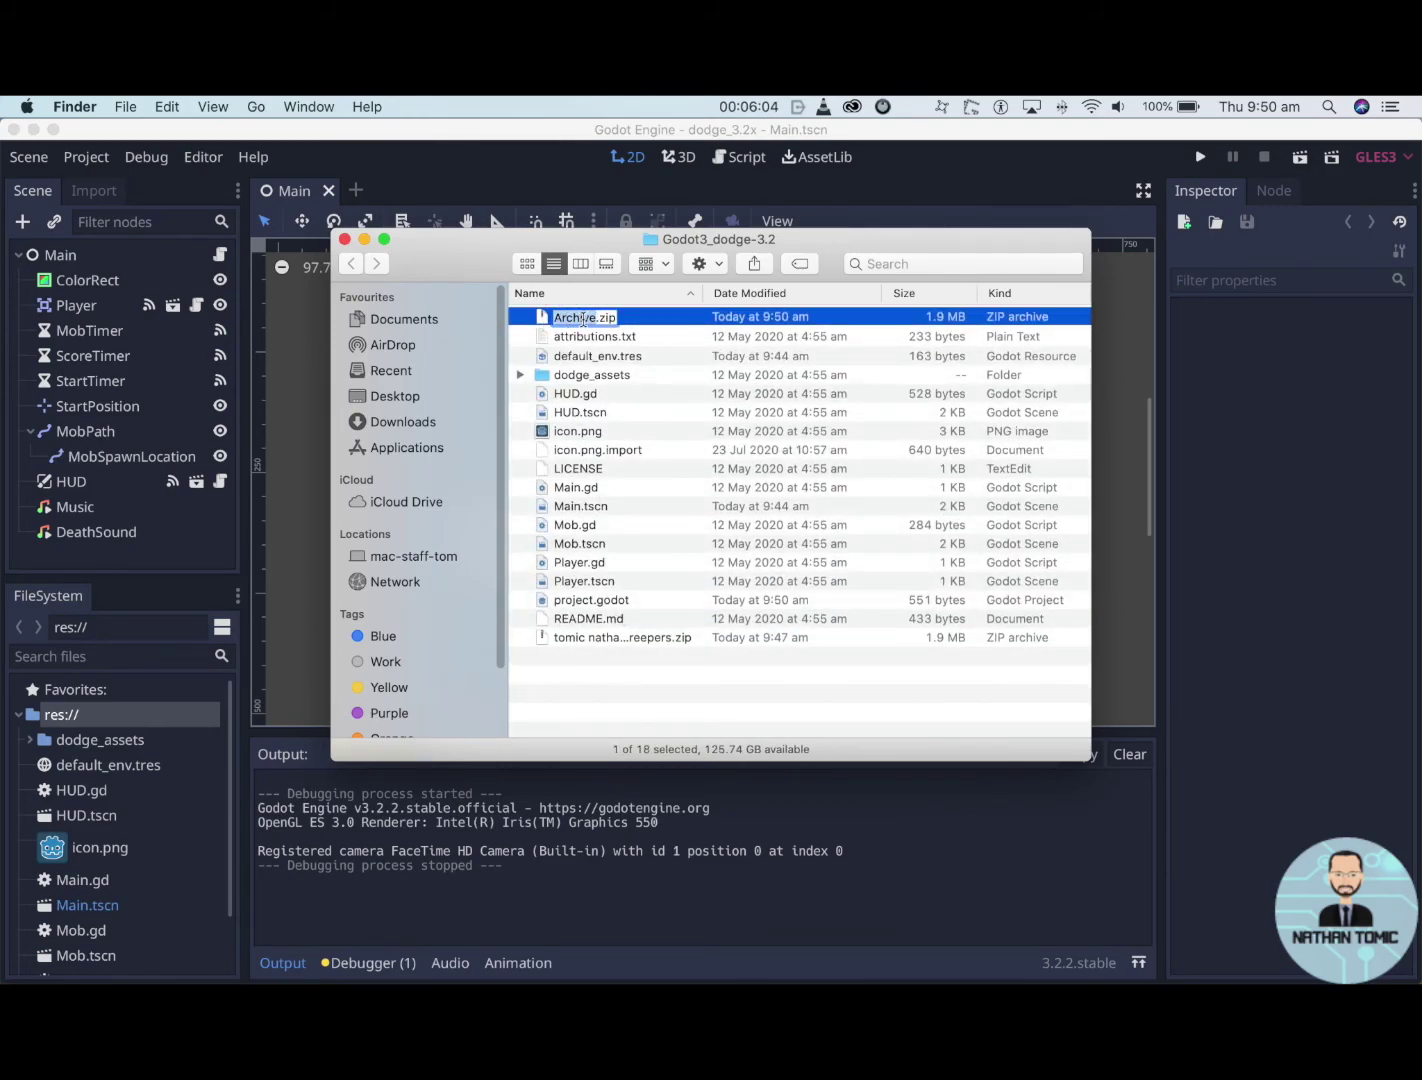
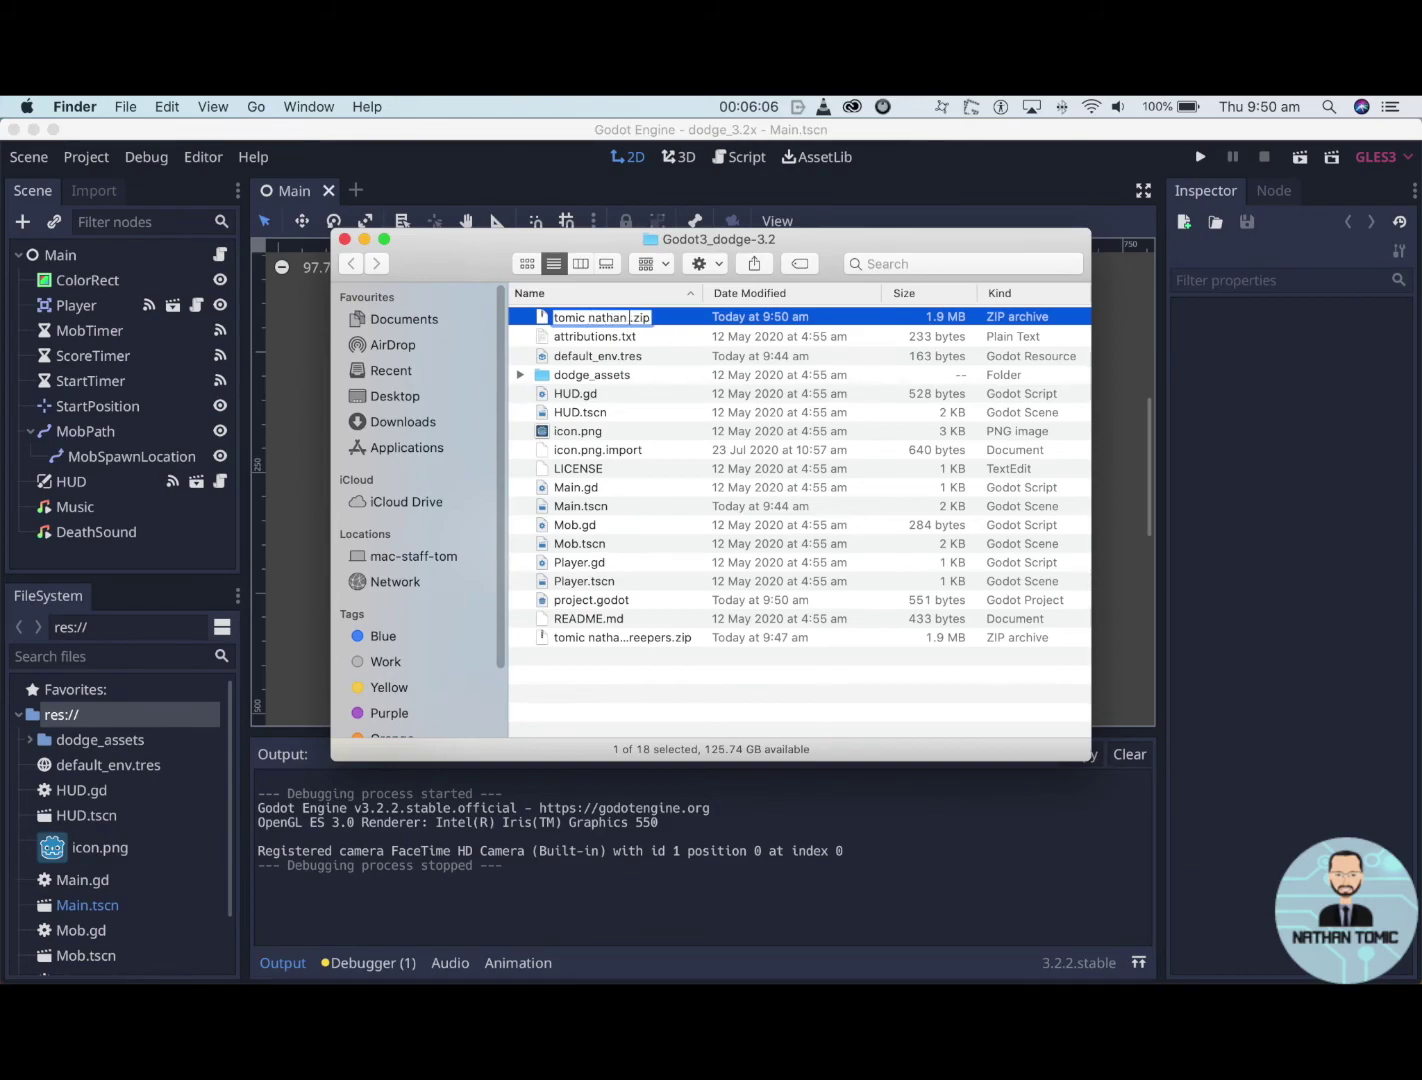
pyautogui.write('creepers')
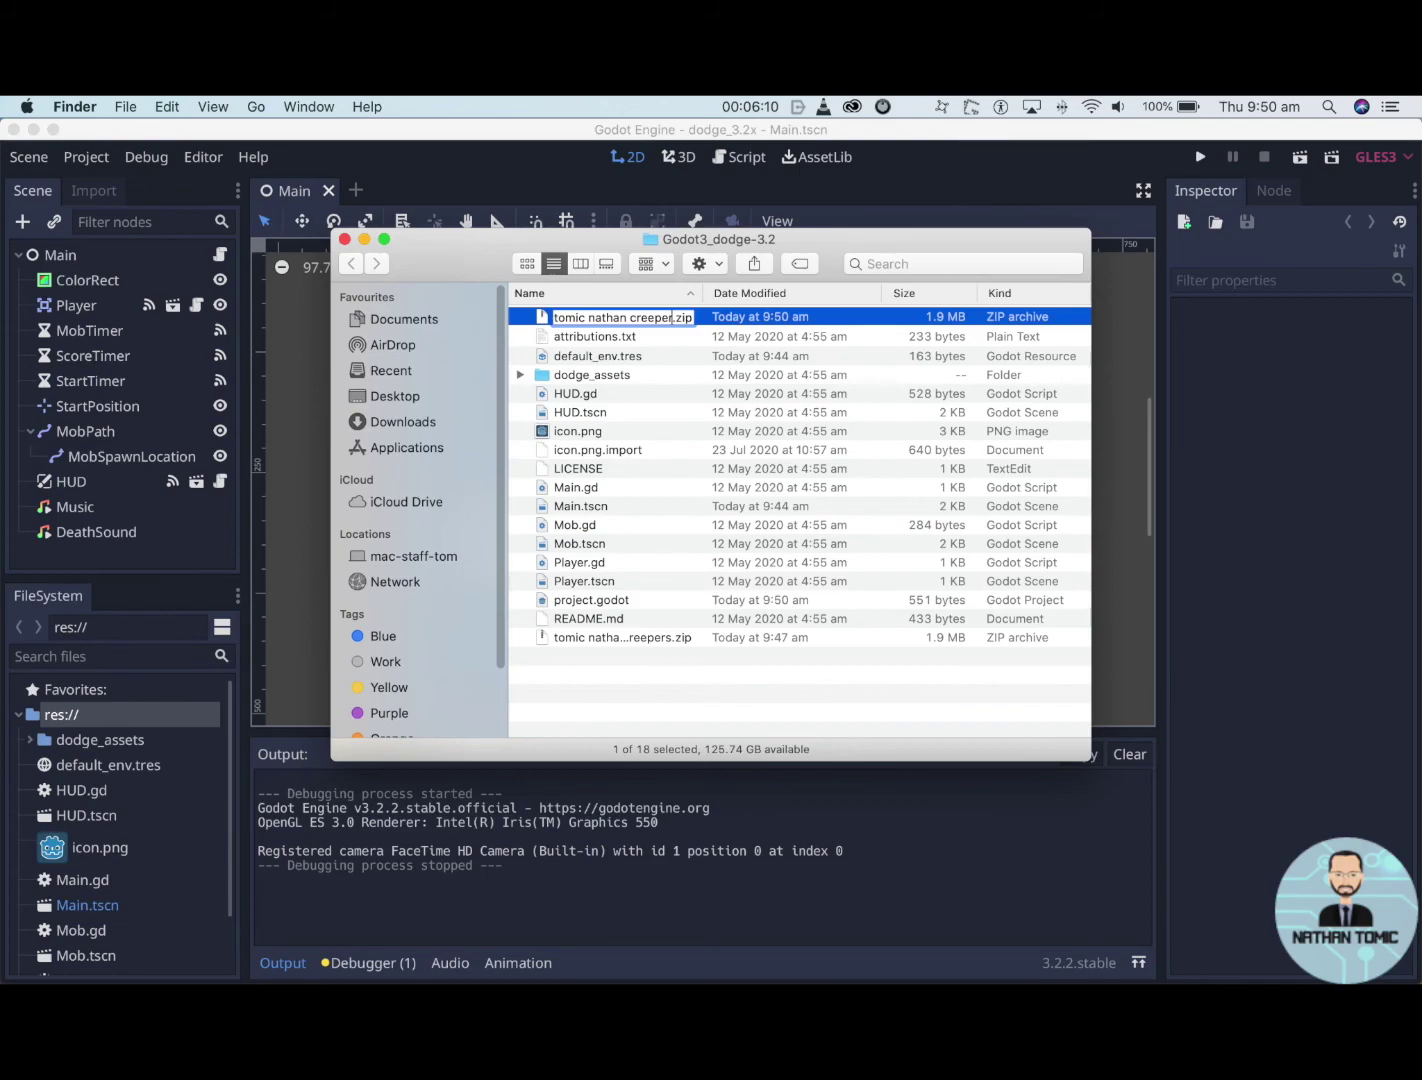
pyautogui.press('Return')
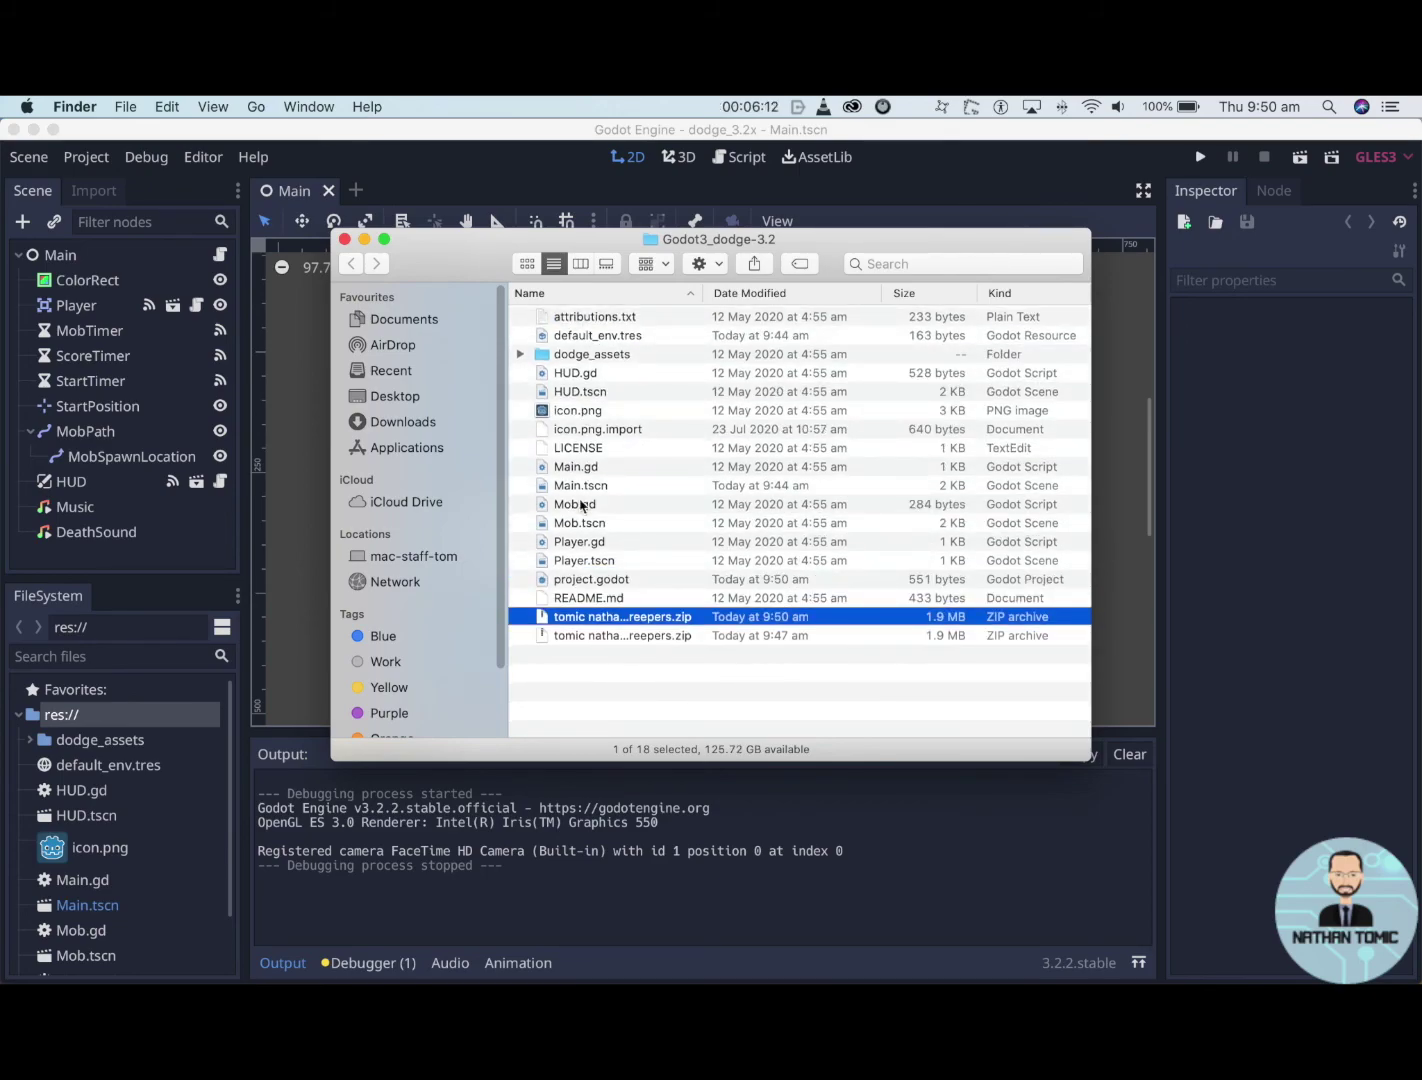
pyautogui.click(631, 621)
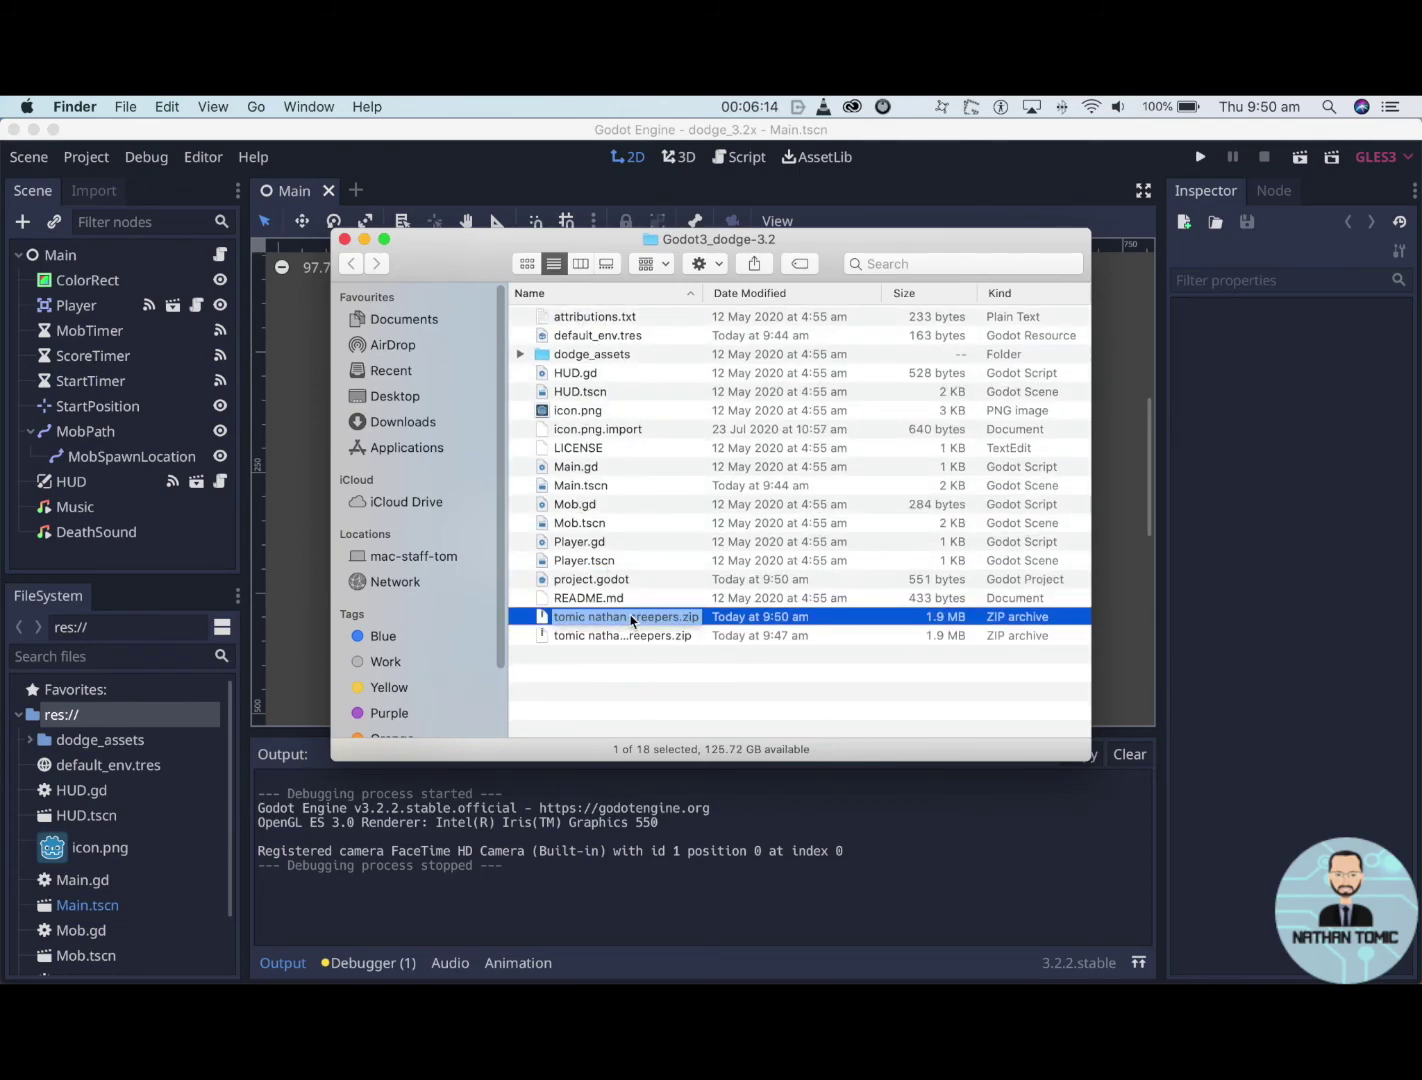